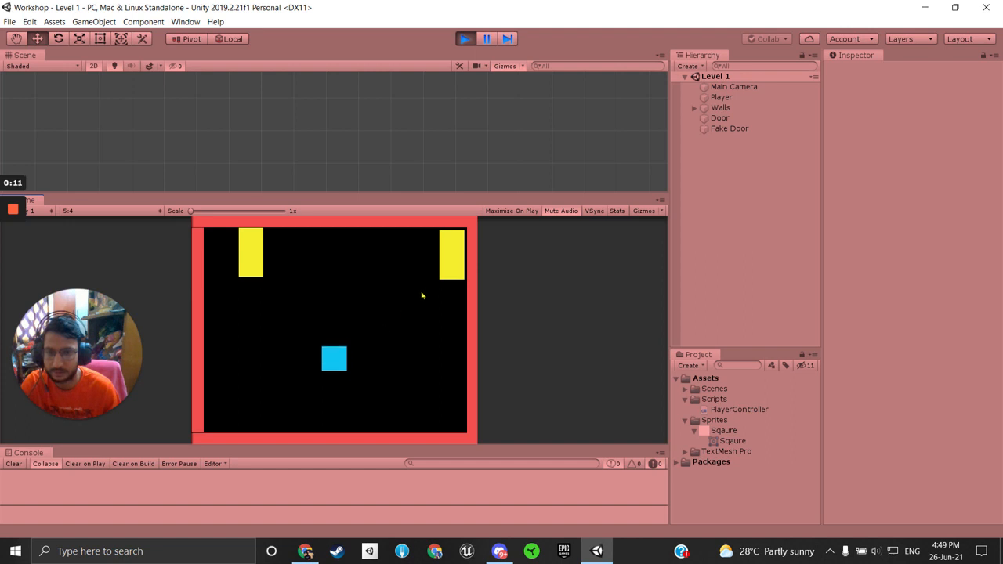
# Play-test Level 1 by steering the blue player square around the room and up to the yellow doors
pyautogui.press('Up')
pyautogui.press('Up')
pyautogui.press('Left')
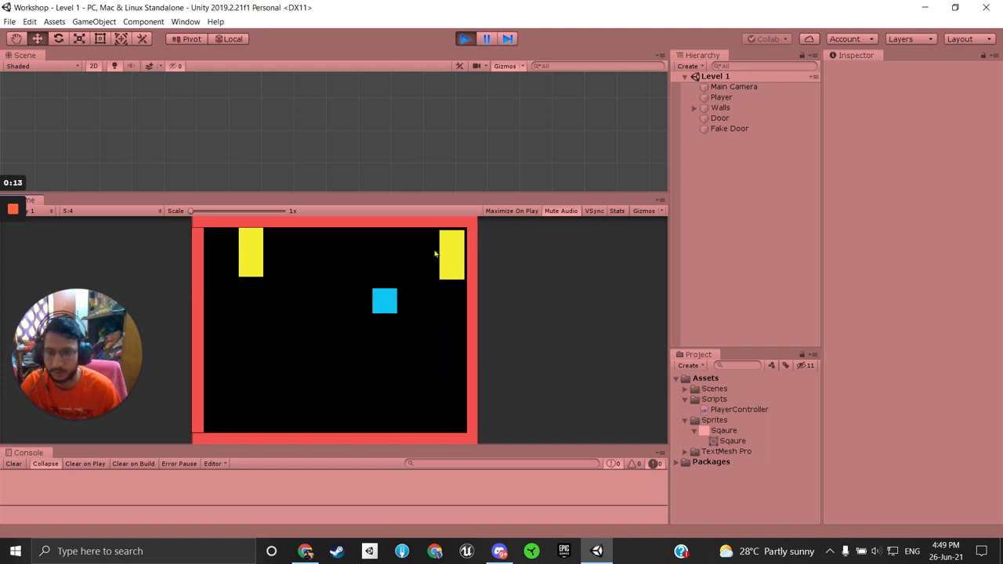
pyautogui.press('Right')
pyautogui.press('Right')
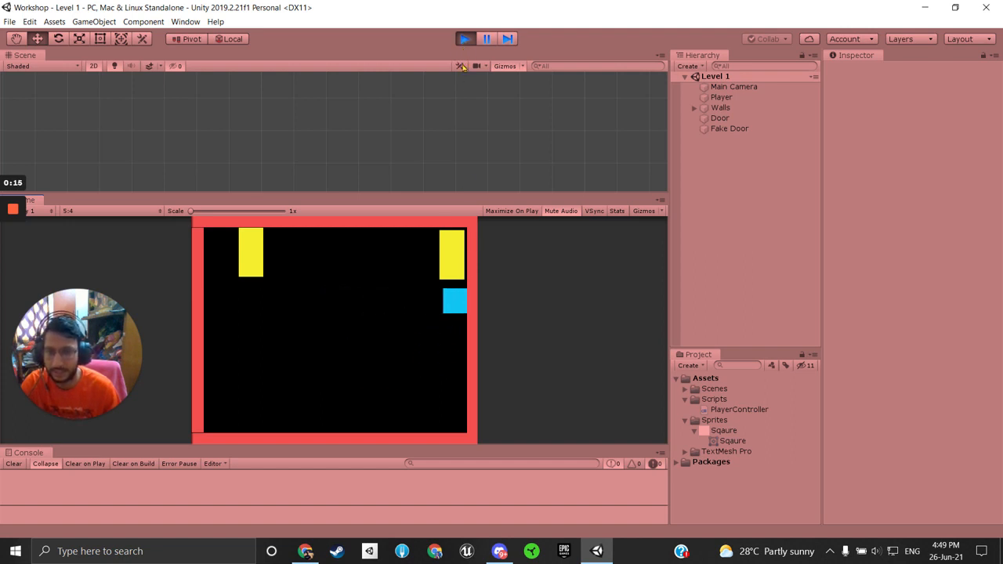
pyautogui.press('Up')
pyautogui.press('Left')
pyautogui.press('Left')
pyautogui.press('Down')
pyautogui.press('Right')
pyautogui.press('Down')
# Switch Play mode off and on to compare the editor tint, ending with the game stopped
pyautogui.click(465, 38)
pyautogui.click(465, 39)
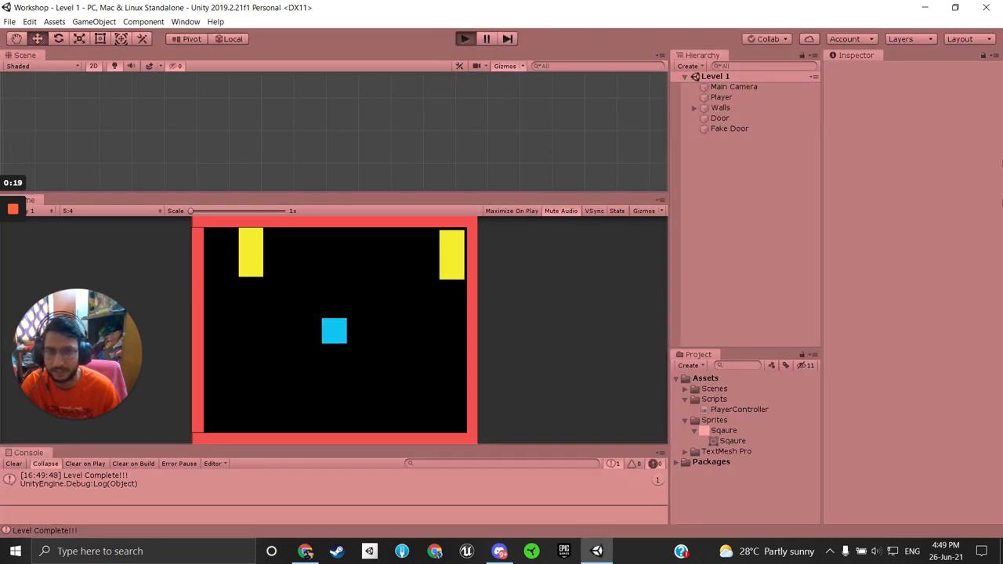
pyautogui.click(465, 39)
pyautogui.click(465, 39)
pyautogui.click(465, 39)
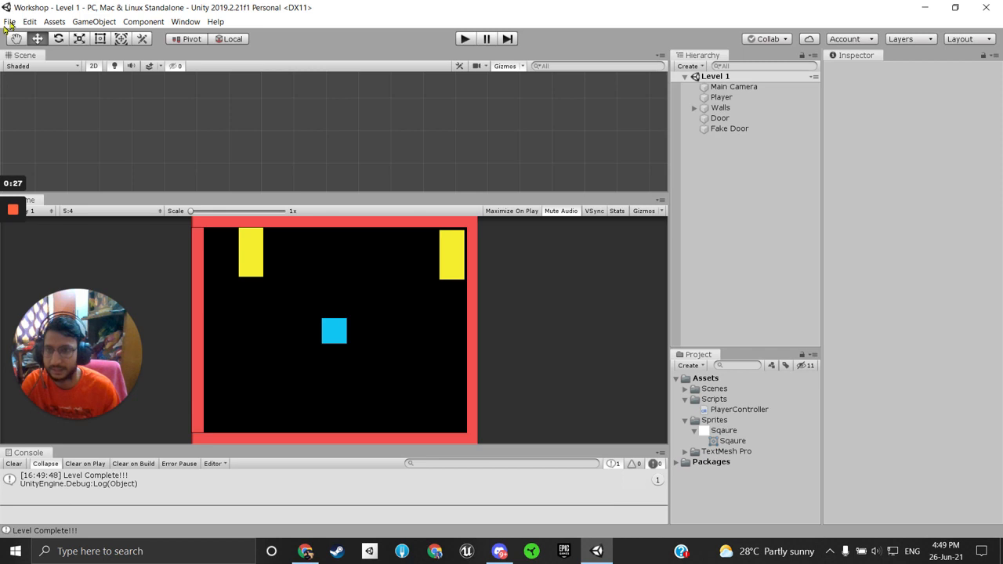
# Examine the Playmode tint colour in the Colors section of the preferences, and close the preferences
pyautogui.click(29, 22)
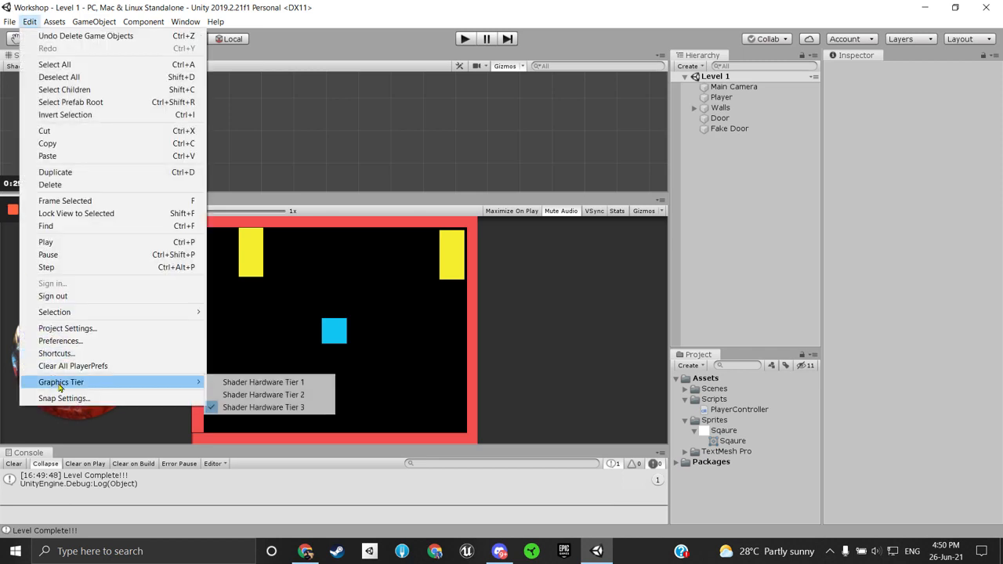
pyautogui.click(74, 343)
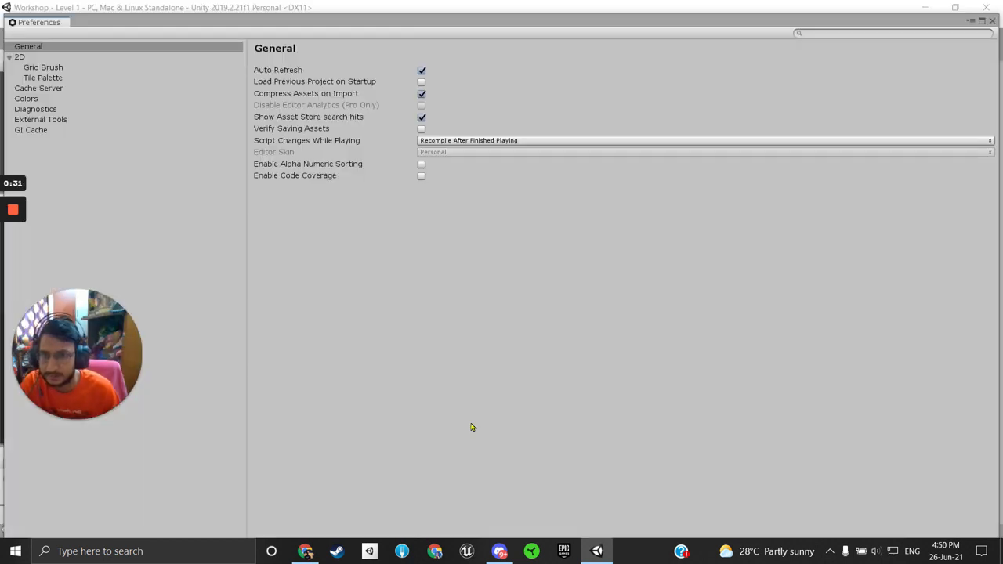
pyautogui.click(39, 89)
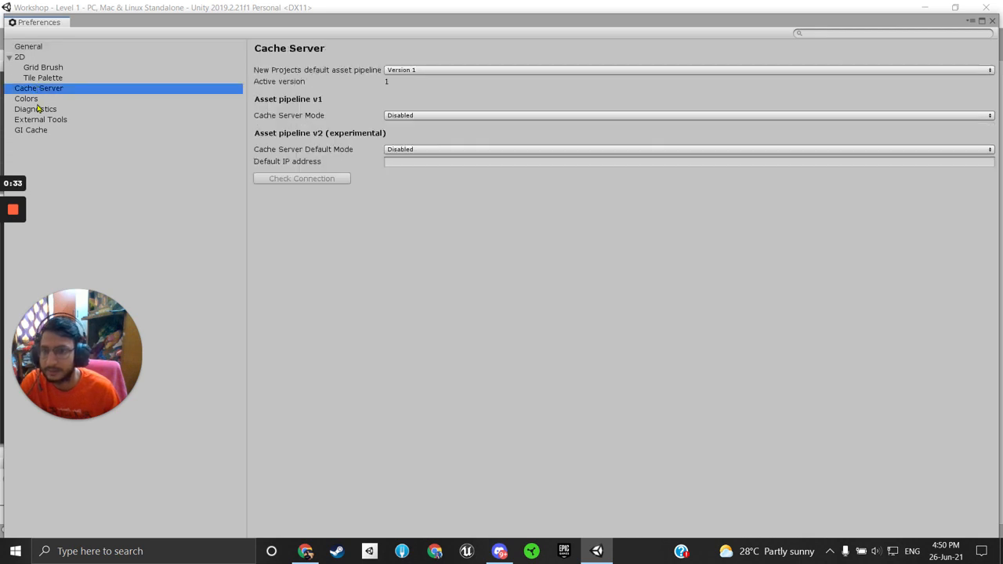
pyautogui.click(37, 101)
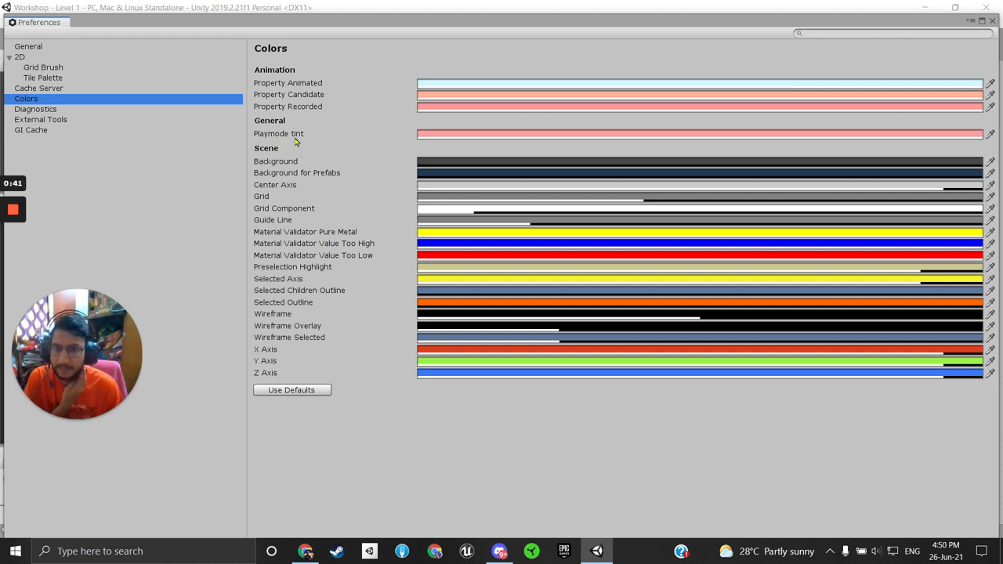
pyautogui.click(453, 134)
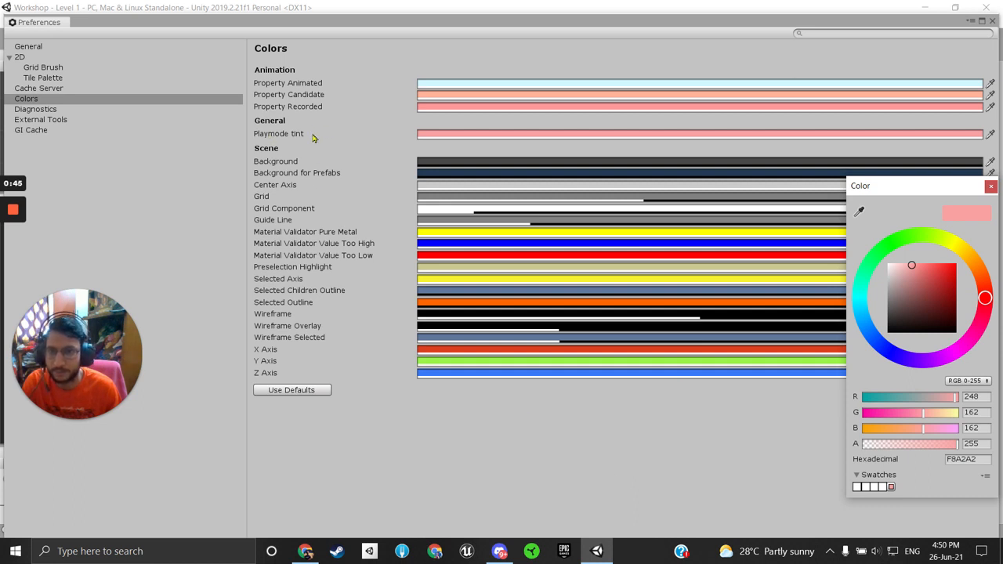
pyautogui.click(991, 20)
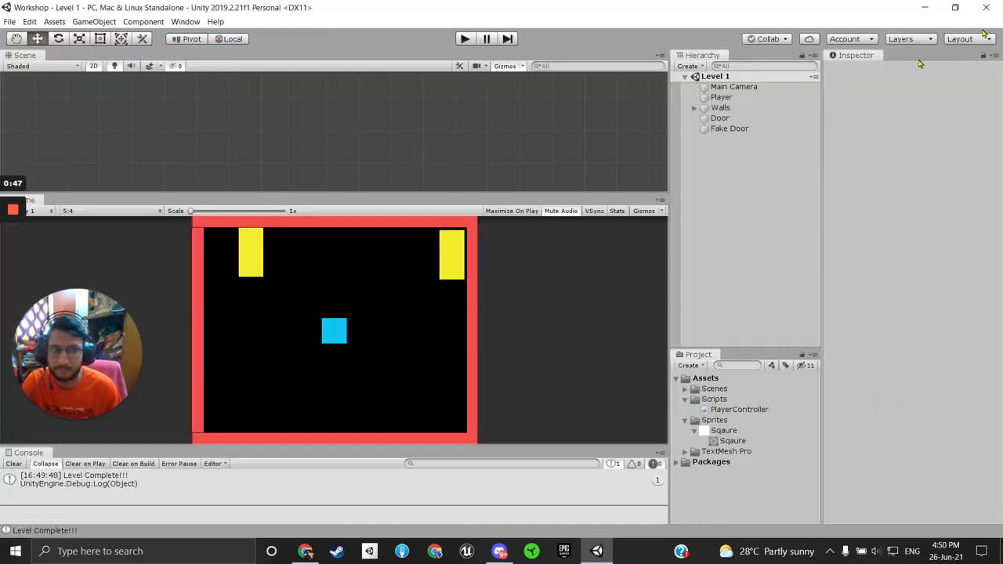
# Clear the console and add a UI Panel to the Level 1 scene
pyautogui.click(13, 464)
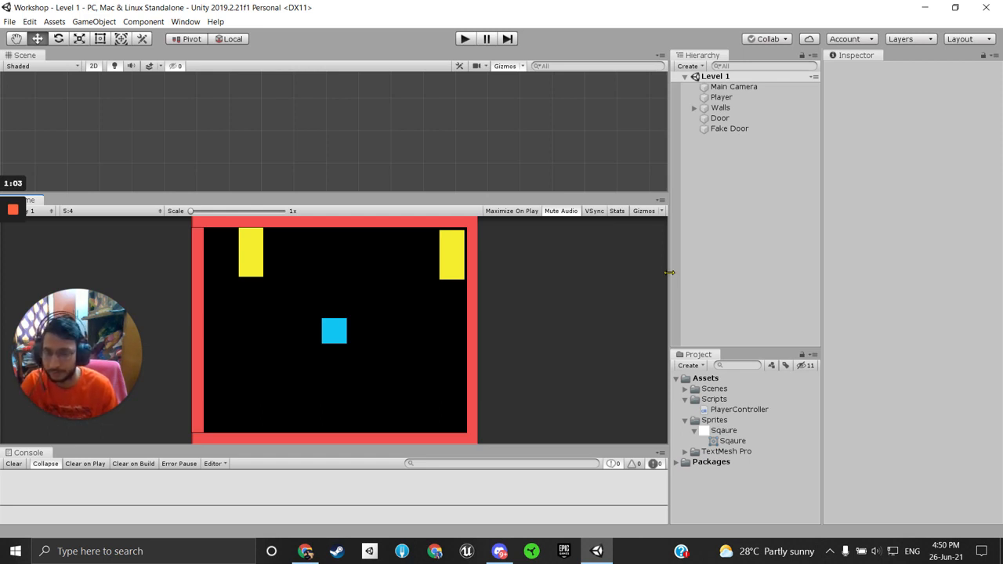
pyautogui.moveTo(670, 268)
pyautogui.mouseDown()
pyautogui.moveTo(644, 271)
pyautogui.moveTo(670, 274)
pyautogui.mouseUp()
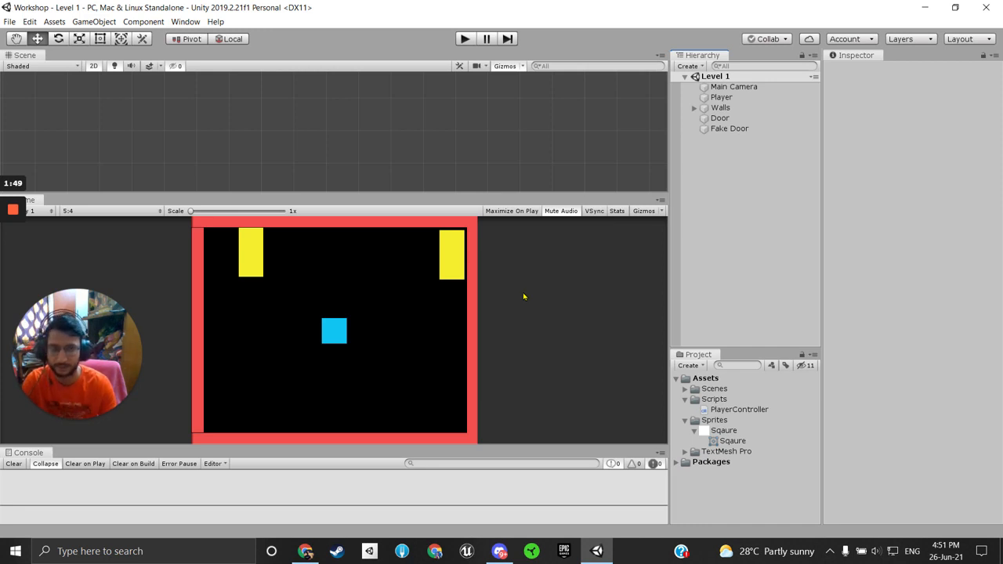
pyautogui.rightClick(705, 180)
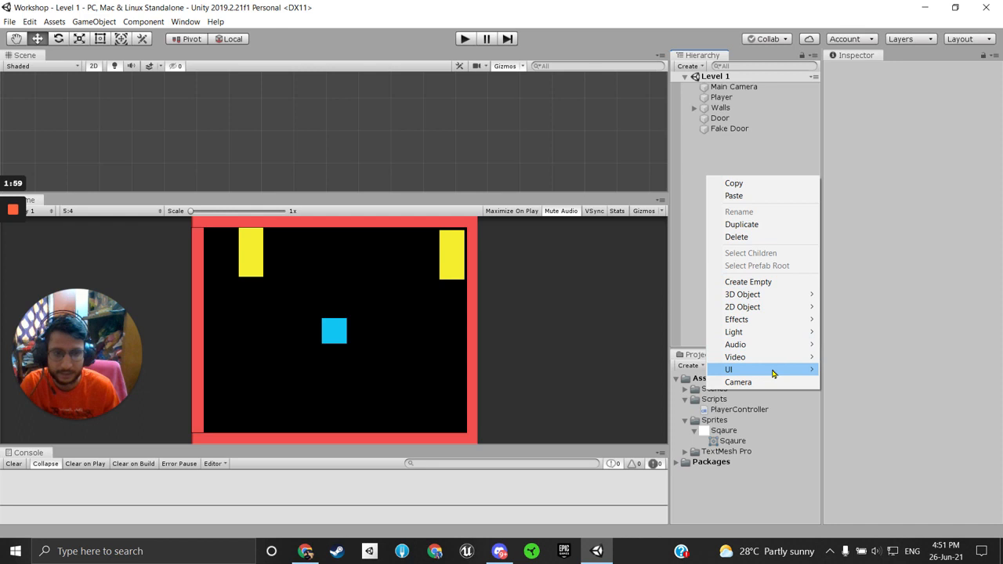
pyautogui.moveTo(773, 371)
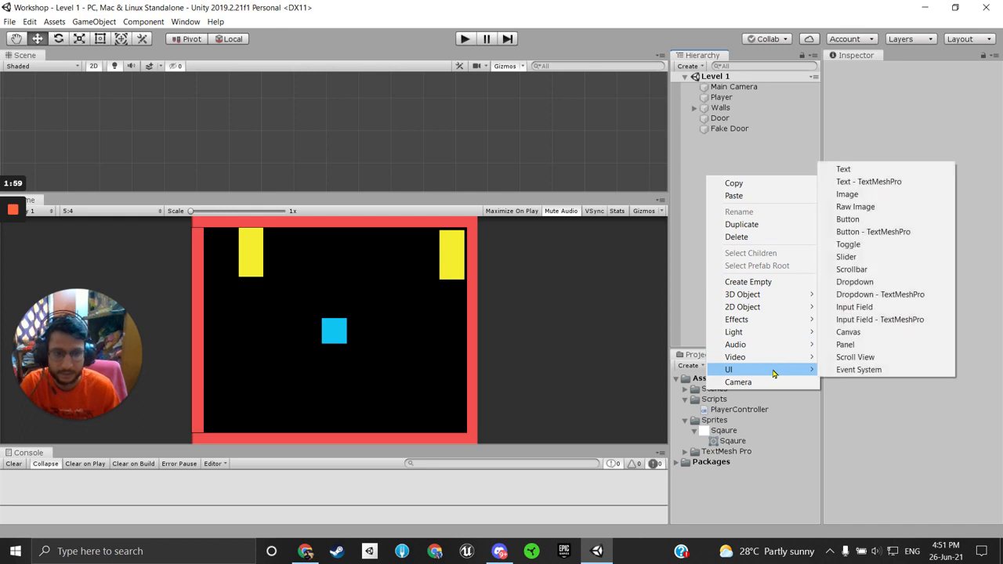
pyautogui.click(872, 348)
pyautogui.press('f')
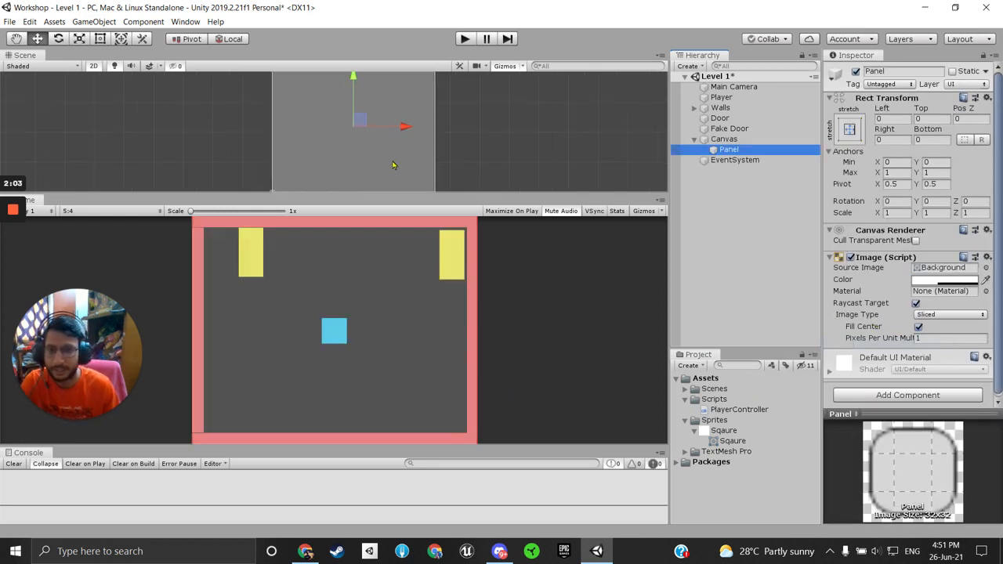
pyautogui.moveTo(484, 195); pyautogui.dragTo(564, 212)
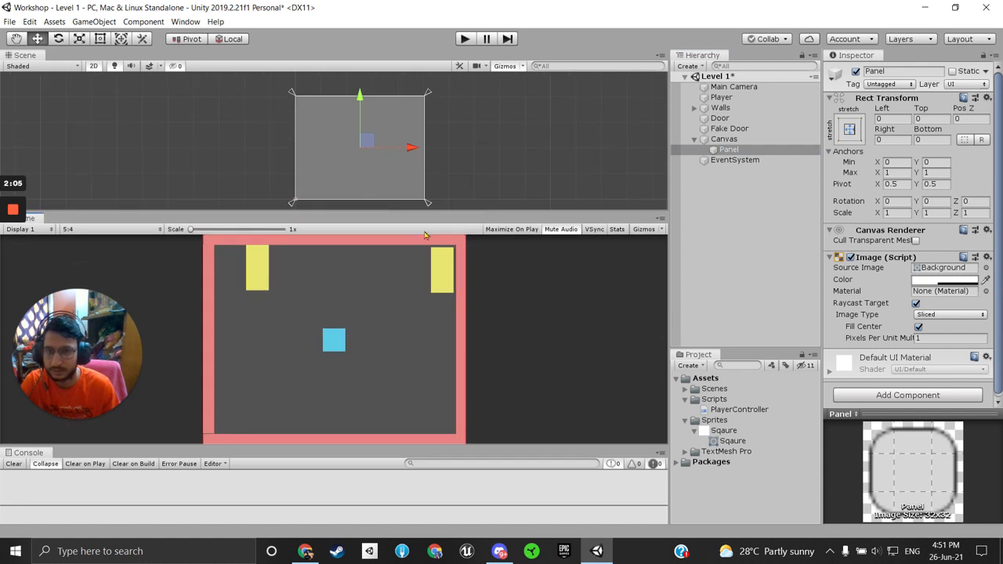
# Examine the components of the new Canvas, its Panel child and the EventSystem one after another
pyautogui.click(724, 139)
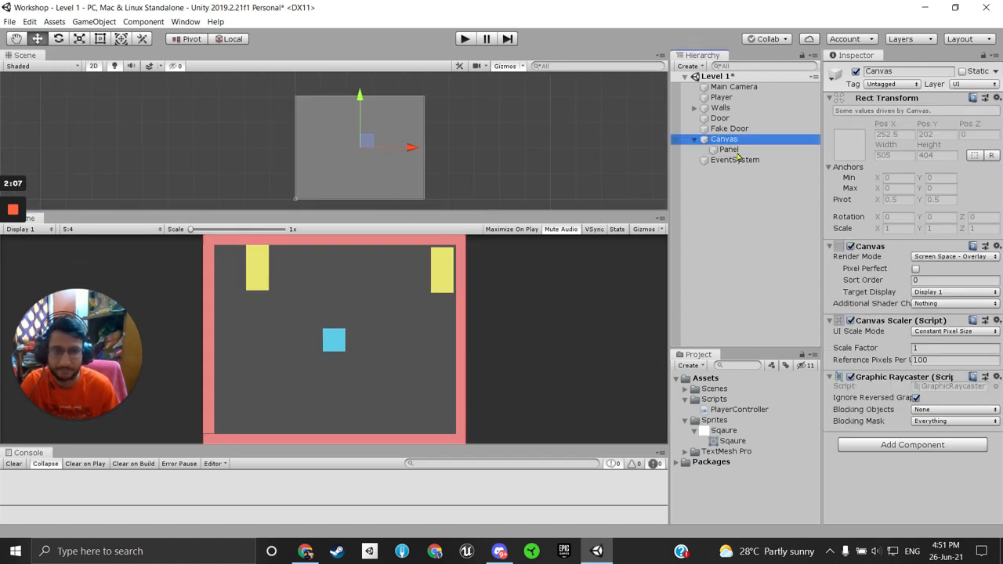
pyautogui.click(729, 148)
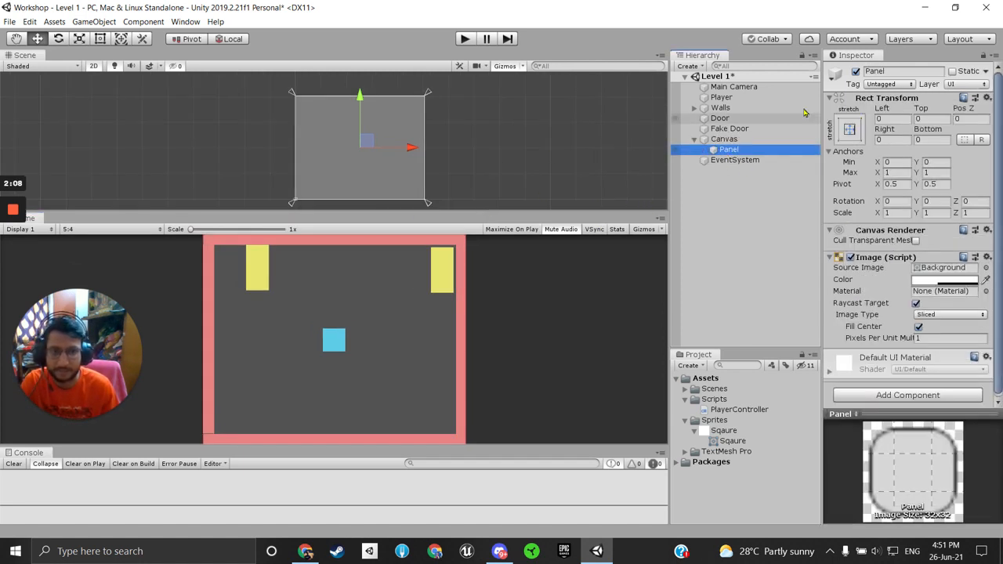
pyautogui.click(728, 139)
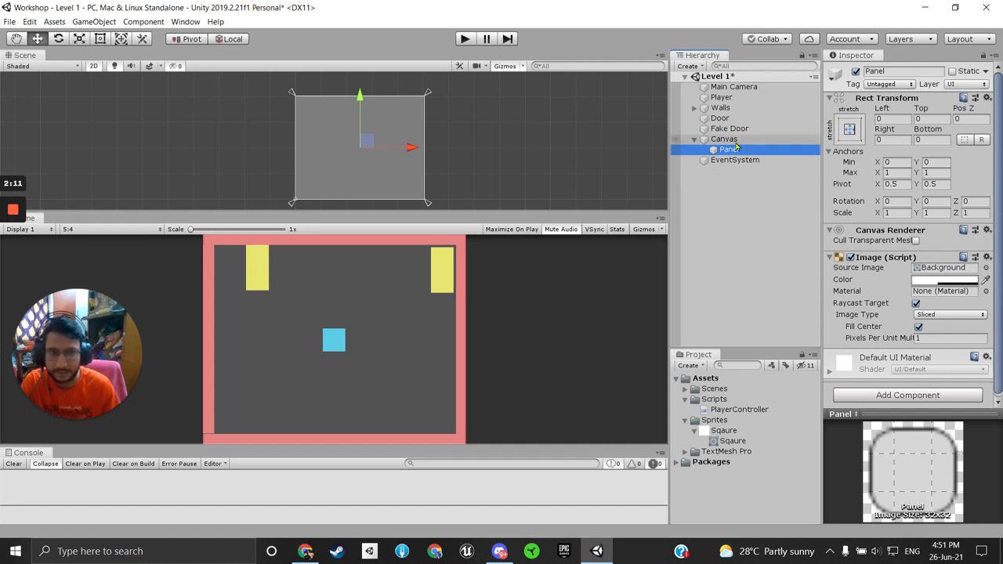
pyautogui.click(732, 160)
pyautogui.click(729, 139)
pyautogui.click(732, 160)
pyautogui.click(729, 139)
pyautogui.click(733, 171)
pyautogui.click(728, 140)
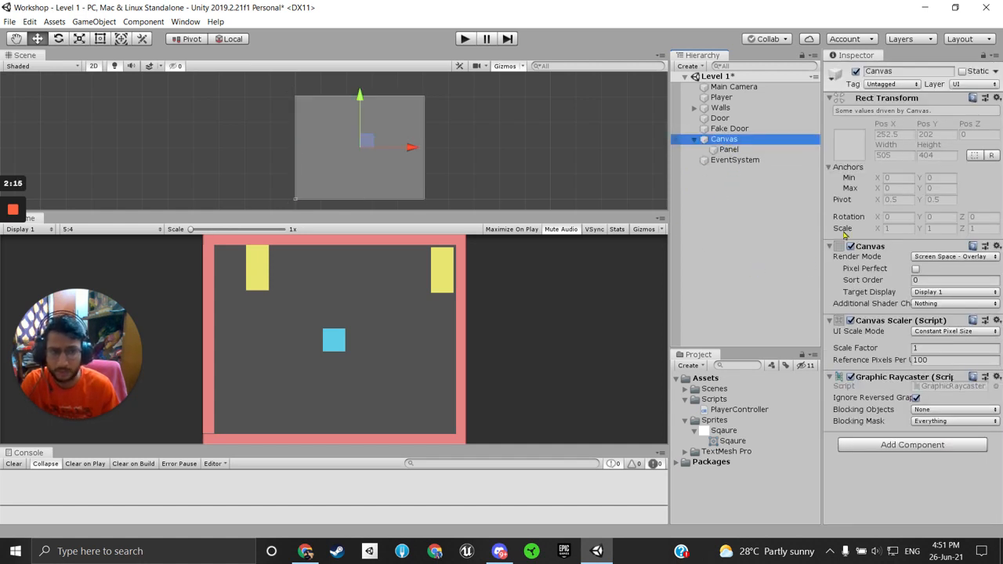
pyautogui.click(733, 160)
pyautogui.click(728, 140)
pyautogui.click(732, 160)
pyautogui.click(727, 139)
pyautogui.click(732, 160)
pyautogui.click(729, 149)
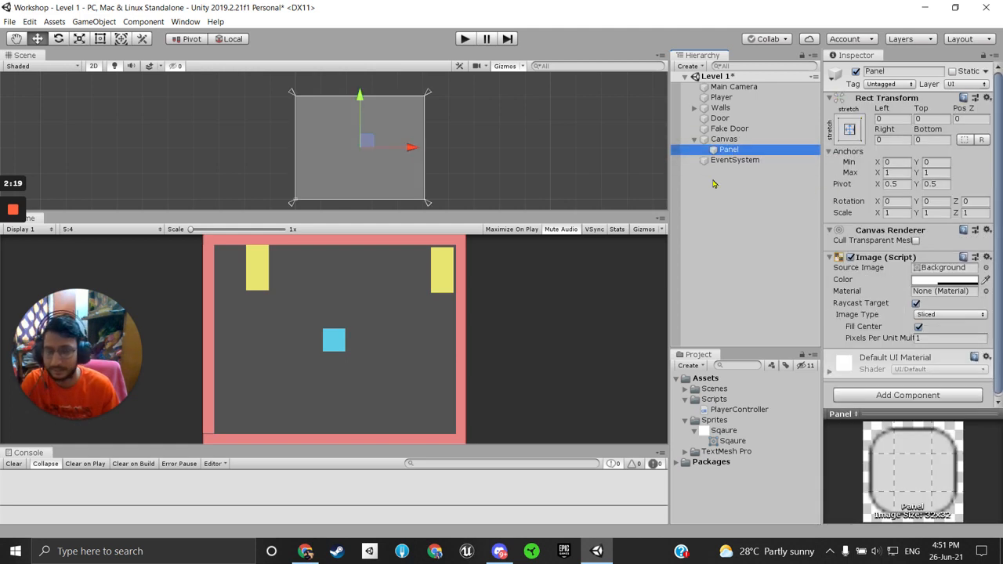
pyautogui.click(727, 139)
pyautogui.click(732, 159)
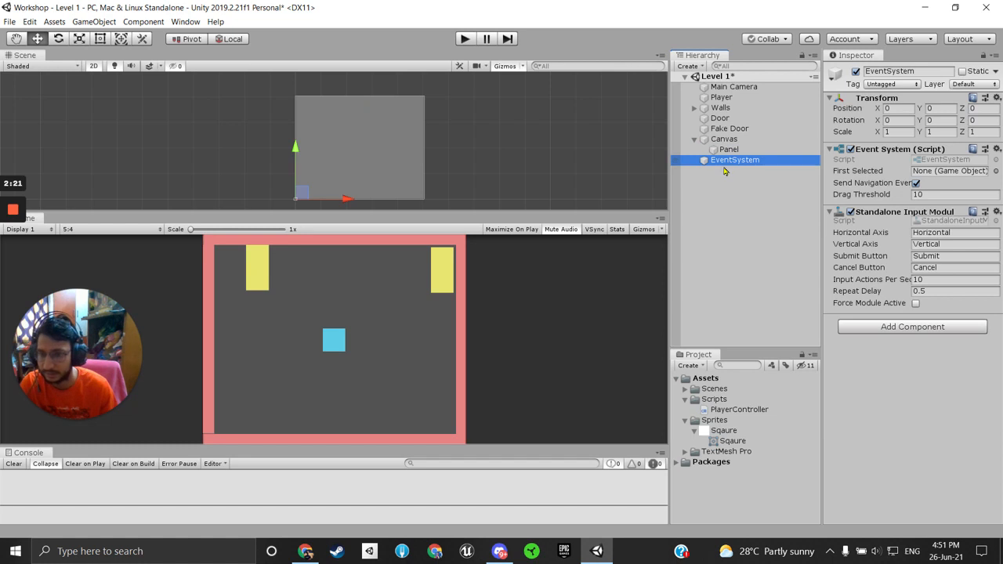
pyautogui.click(727, 140)
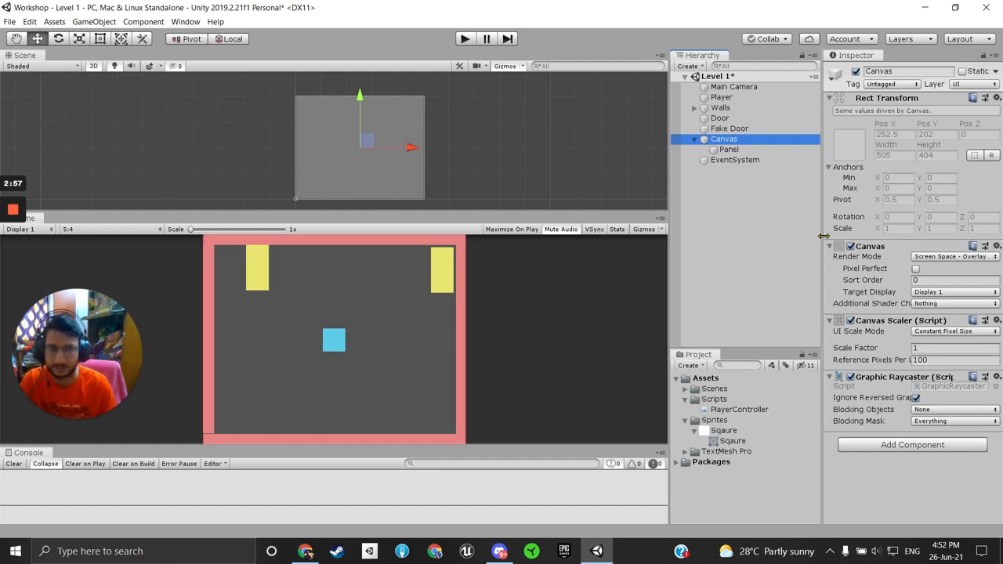
pyautogui.click(724, 159)
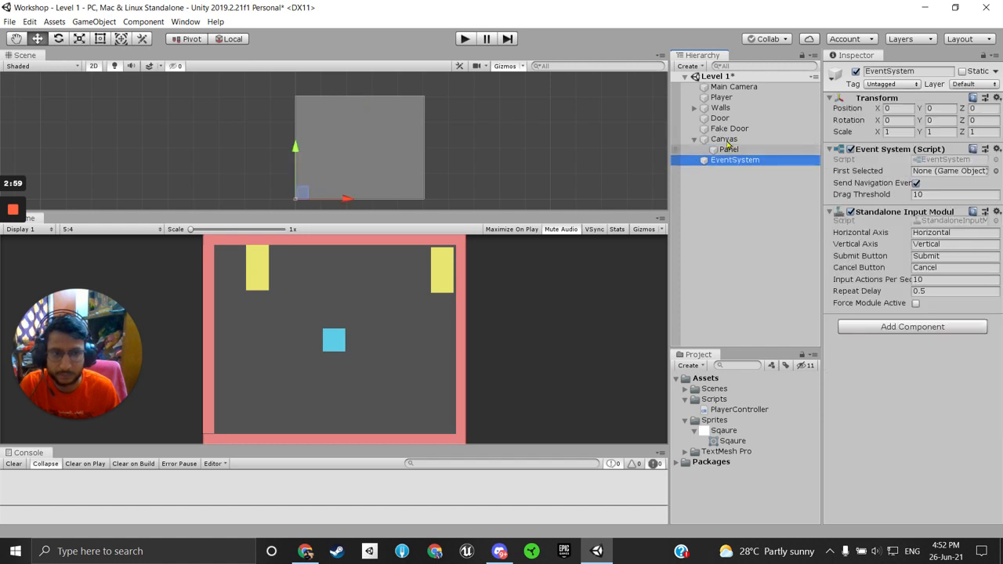
pyautogui.click(723, 139)
pyautogui.click(728, 149)
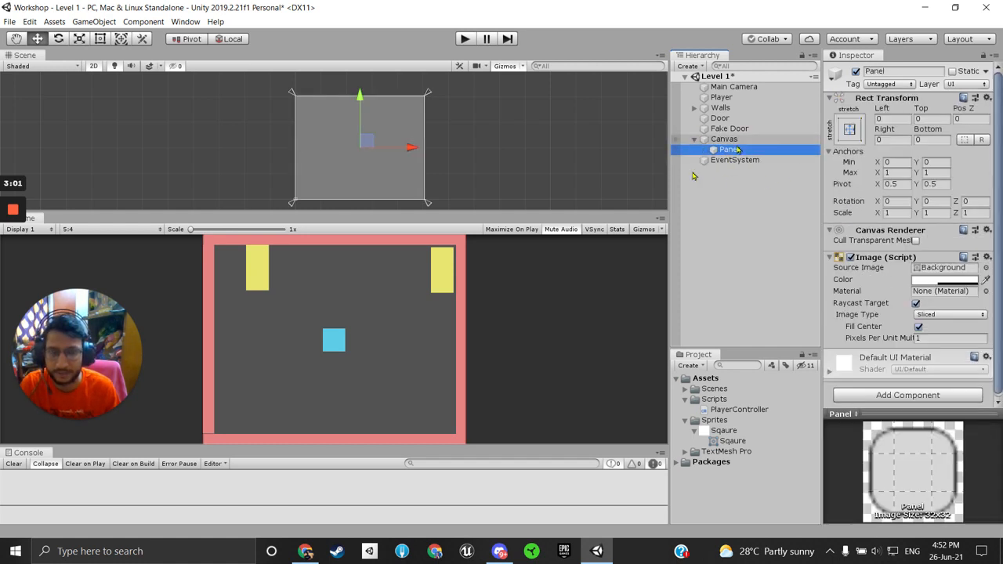
# Add a TextMeshPro UI text object to the Canvas alongside the Panel
pyautogui.rightClick(720, 198)
pyautogui.moveTo(783, 388)
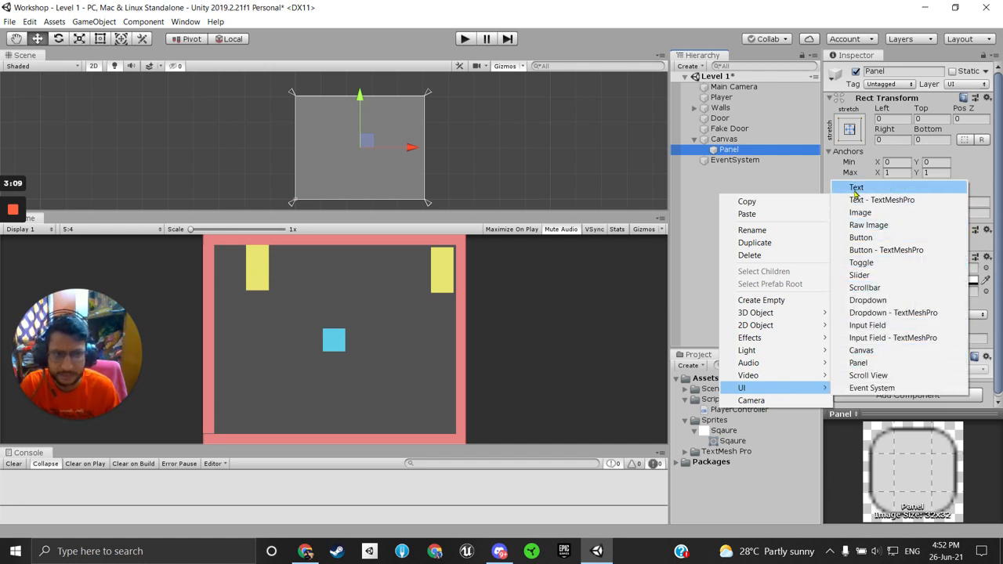
pyautogui.click(890, 201)
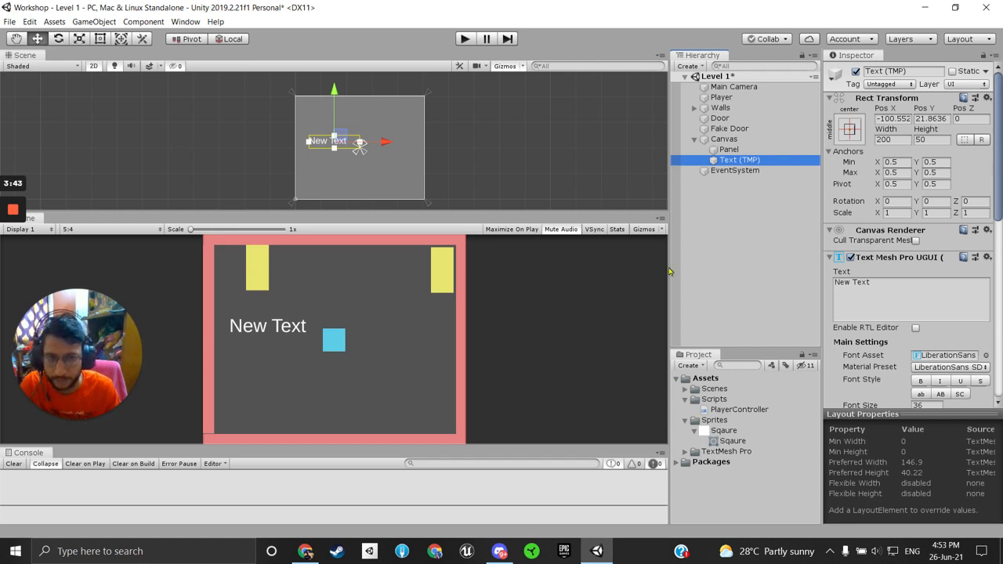
pyautogui.rightClick(722, 216)
pyautogui.moveTo(788, 420)
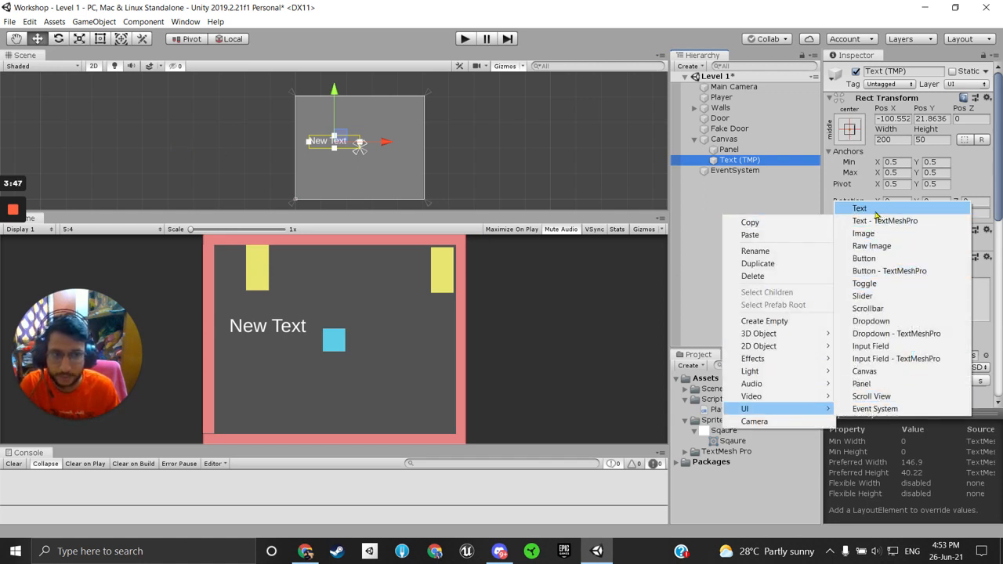
pyautogui.click(716, 206)
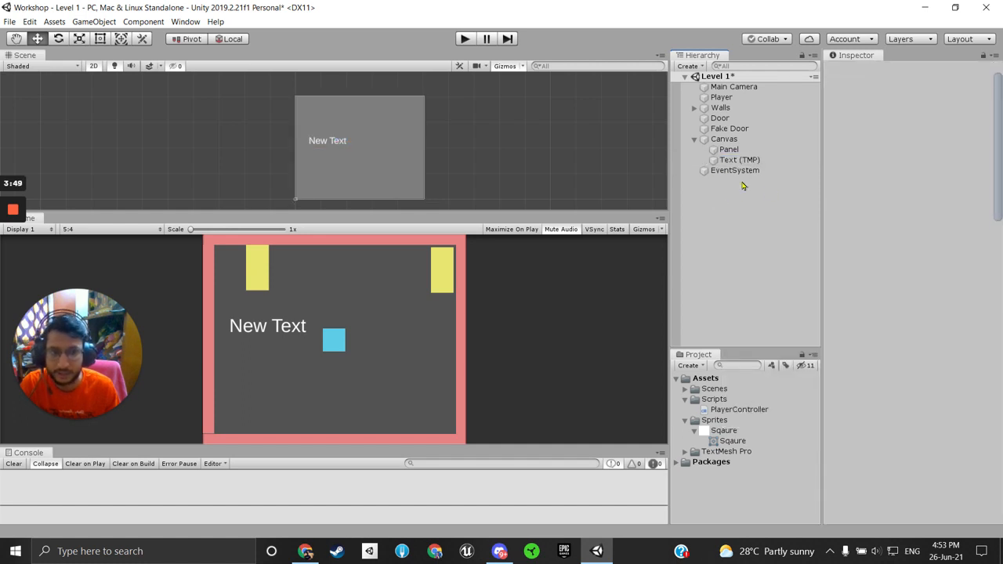
# Examine how the Text (TMP) and Panel objects relate to their parent Canvas and compare their component settings
pyautogui.click(748, 159)
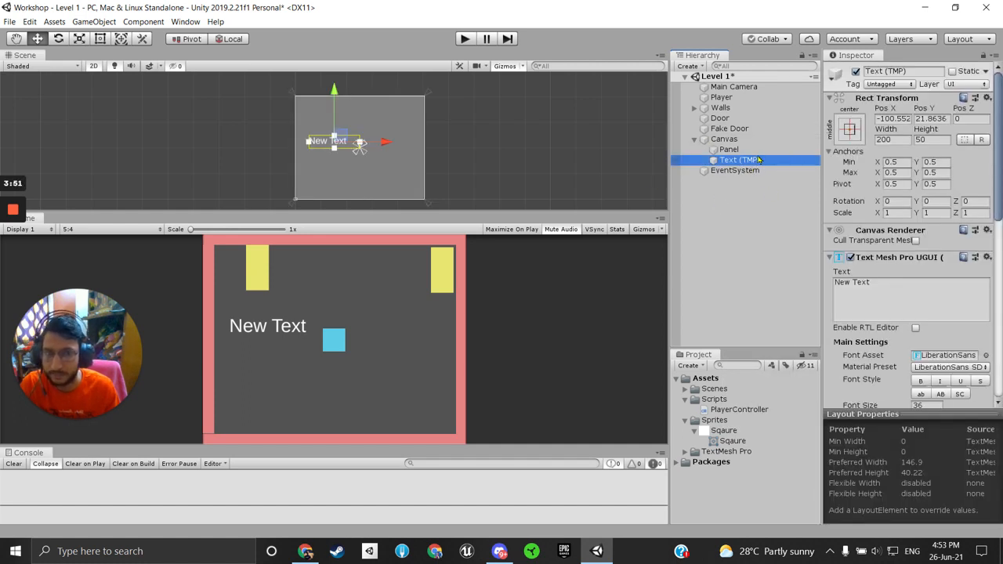
pyautogui.click(724, 138)
pyautogui.click(740, 160)
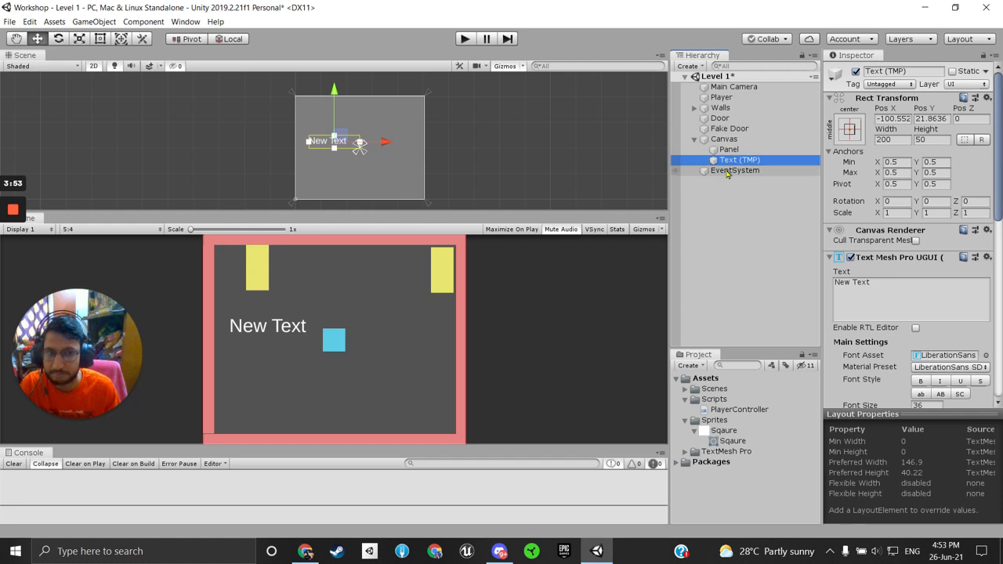
pyautogui.click(724, 140)
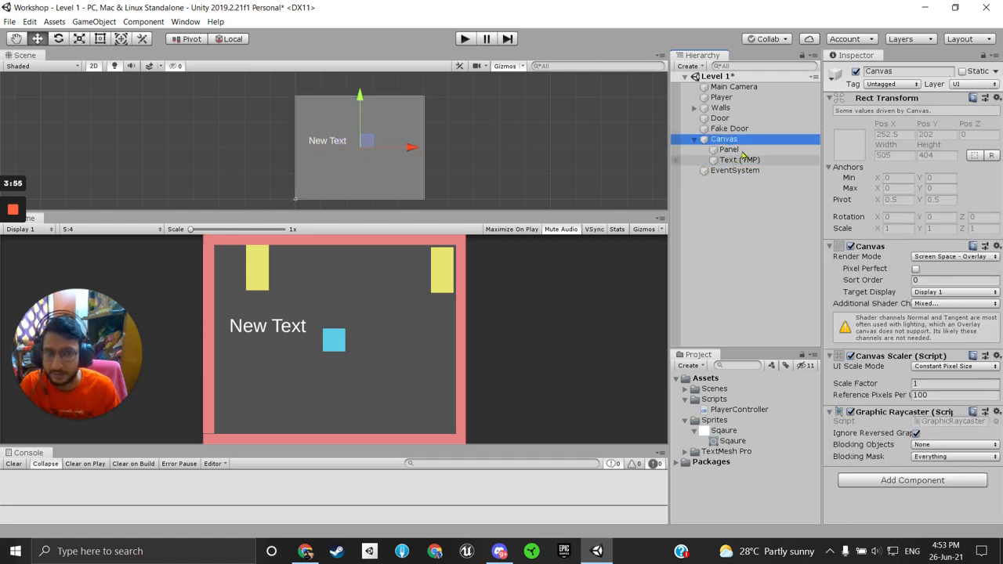
pyautogui.click(734, 161)
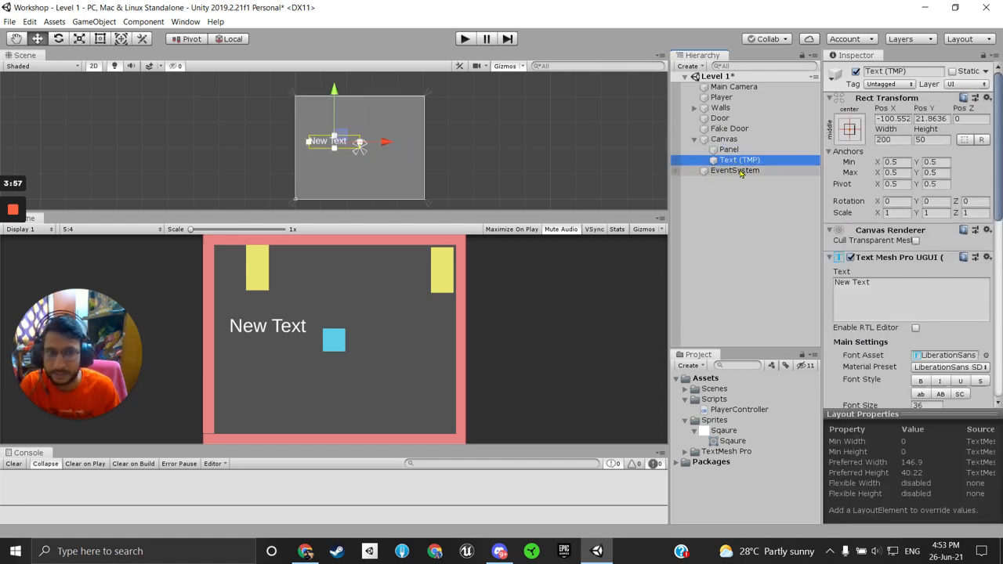
pyautogui.click(725, 139)
pyautogui.click(729, 149)
pyautogui.click(725, 140)
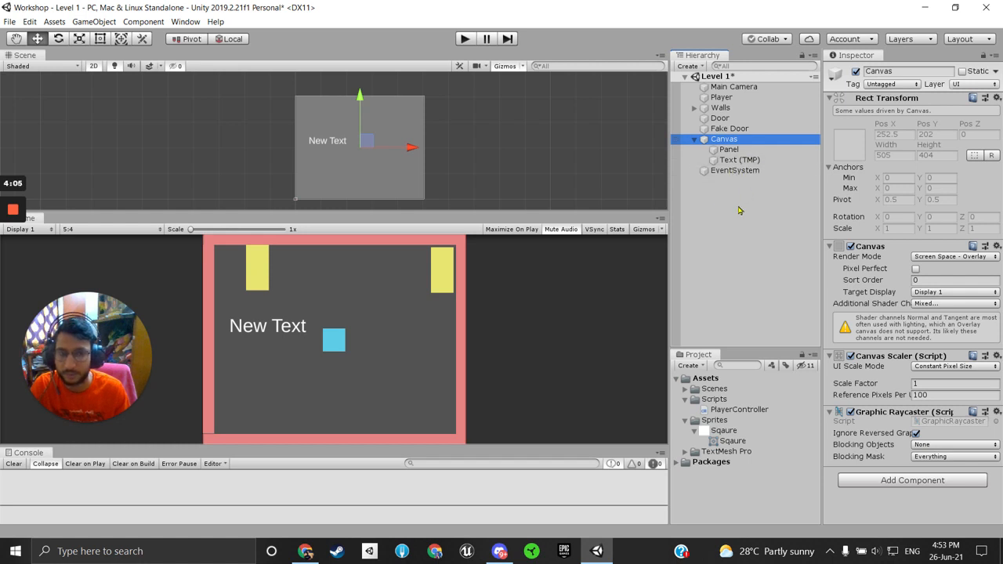
pyautogui.click(729, 149)
pyautogui.click(747, 139)
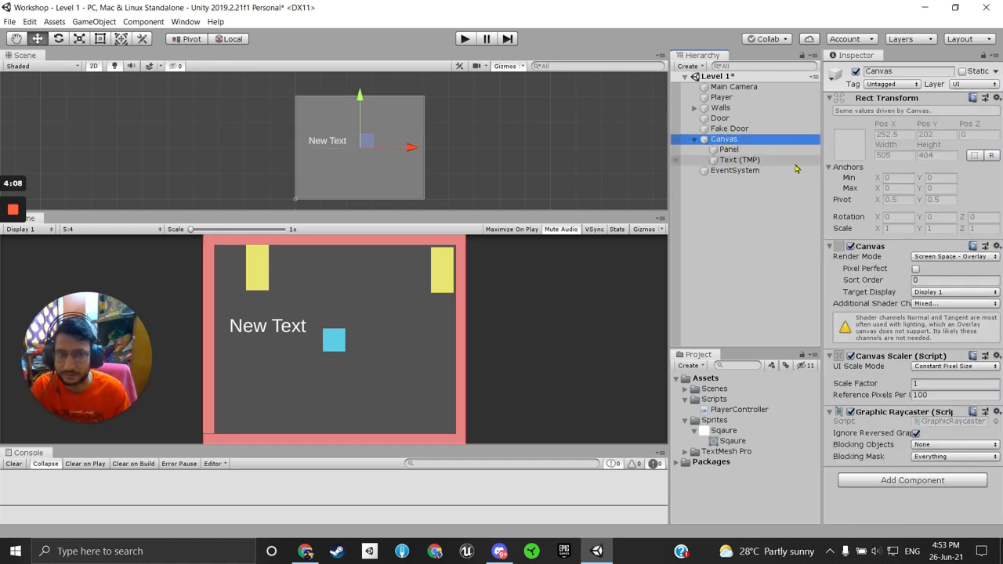
# Delete the Text (TMP) object and rename the Canvas to "Level1 MasterCanvas"
pyautogui.click(744, 160)
pyautogui.press('Delete')
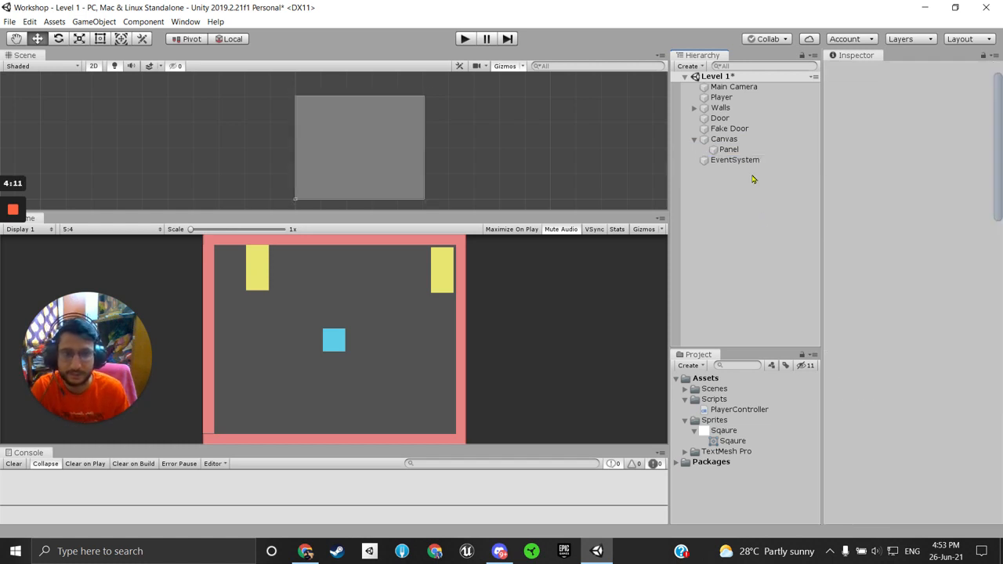
pyautogui.click(730, 141)
pyautogui.click(898, 71)
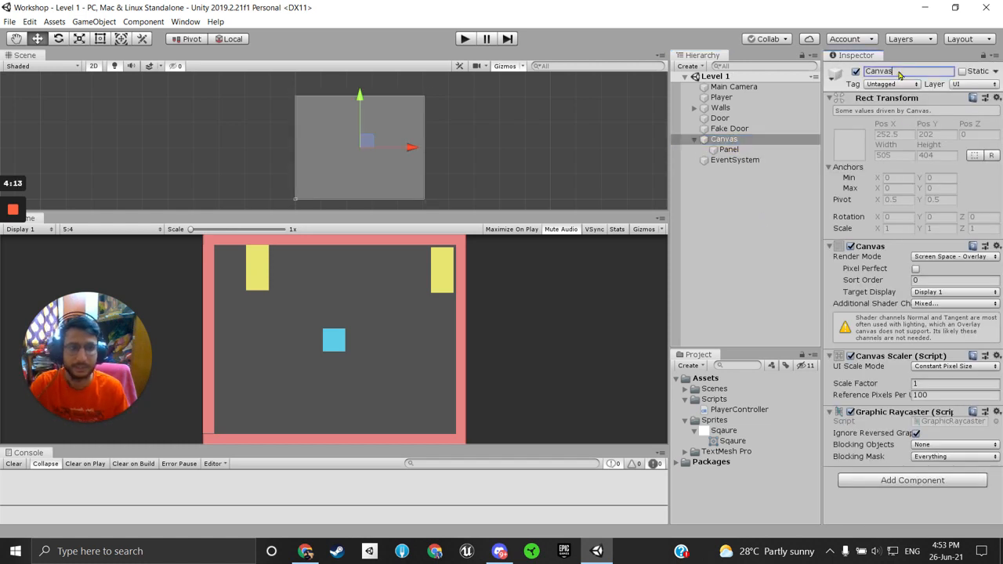
pyautogui.write('Le')
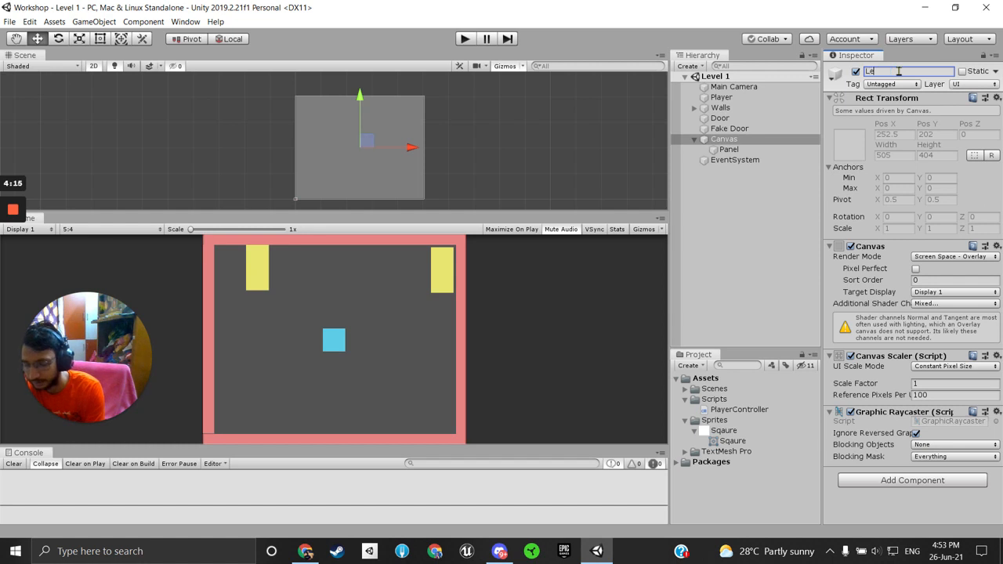
pyautogui.write('vel1 M')
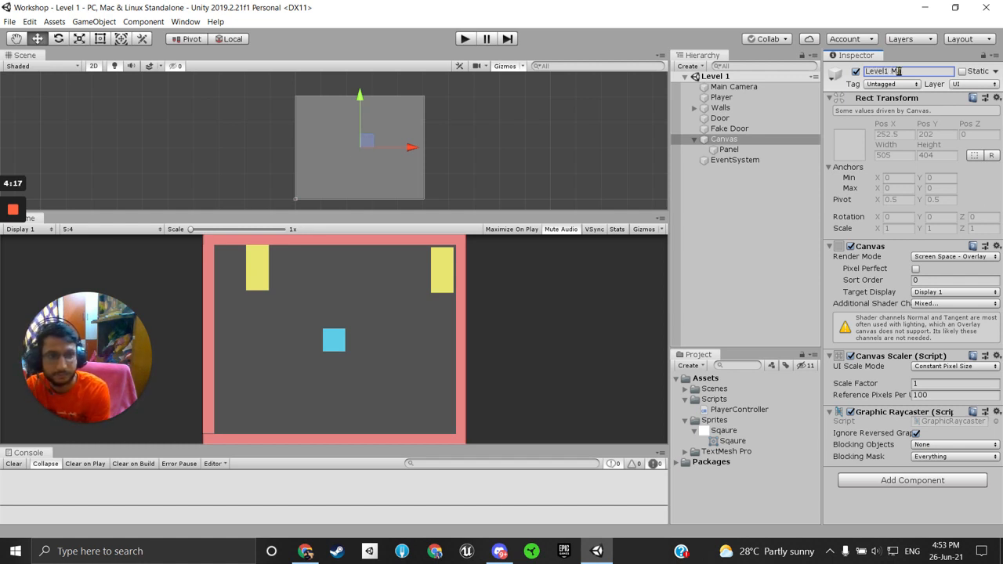
pyautogui.write('asterCanvas')
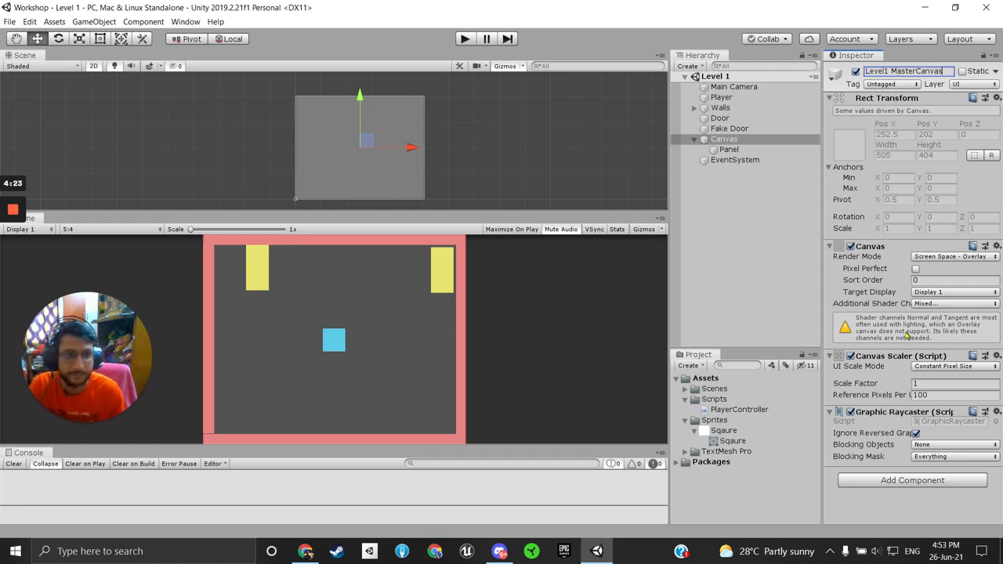
pyautogui.click(772, 195)
# Rename the Panel under the master canvas to "GameWonPanel" and save the scene
pyautogui.click(739, 150)
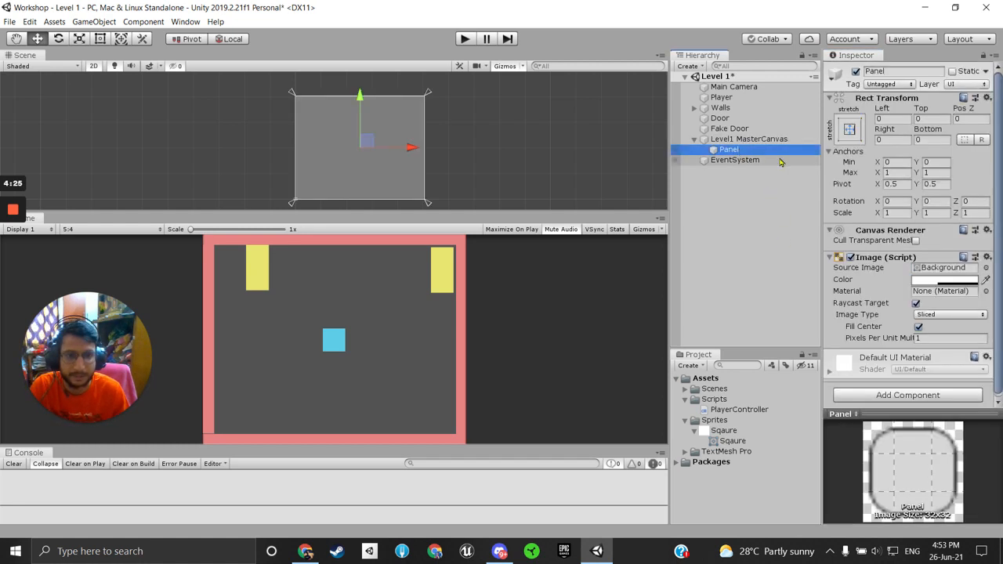
pyautogui.click(887, 71)
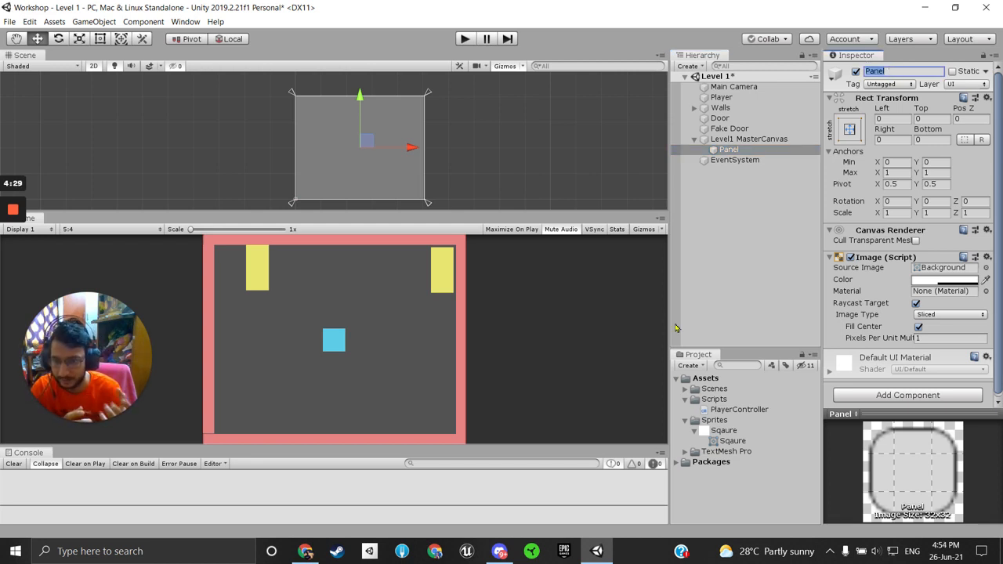
pyautogui.write('GameWon')
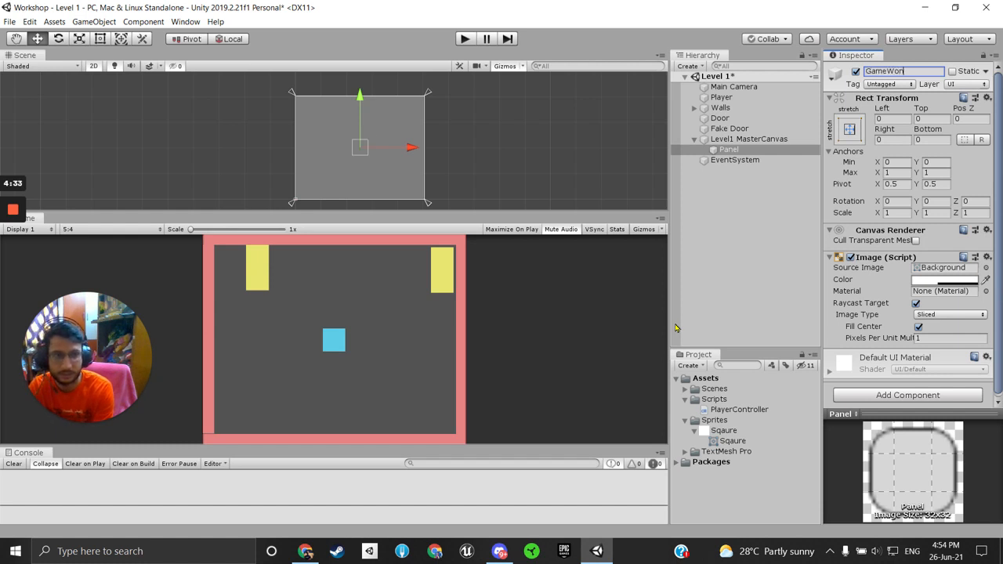
pyautogui.write('Pa')
pyautogui.press('Return')
pyautogui.hotkey('ctrl', 's')
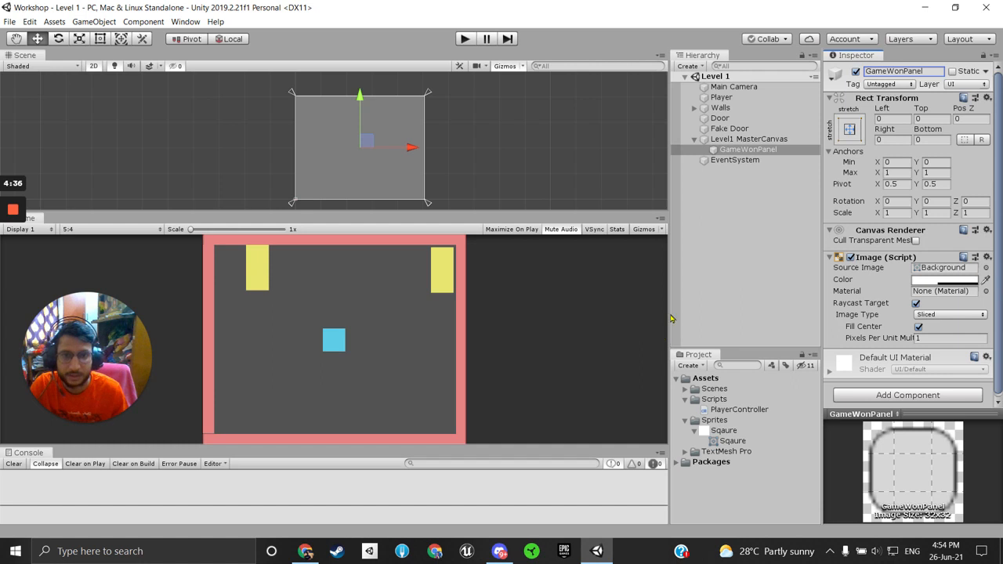
# Add a TextMeshPro UI text object as a child of GameWonPanel
pyautogui.click(730, 152)
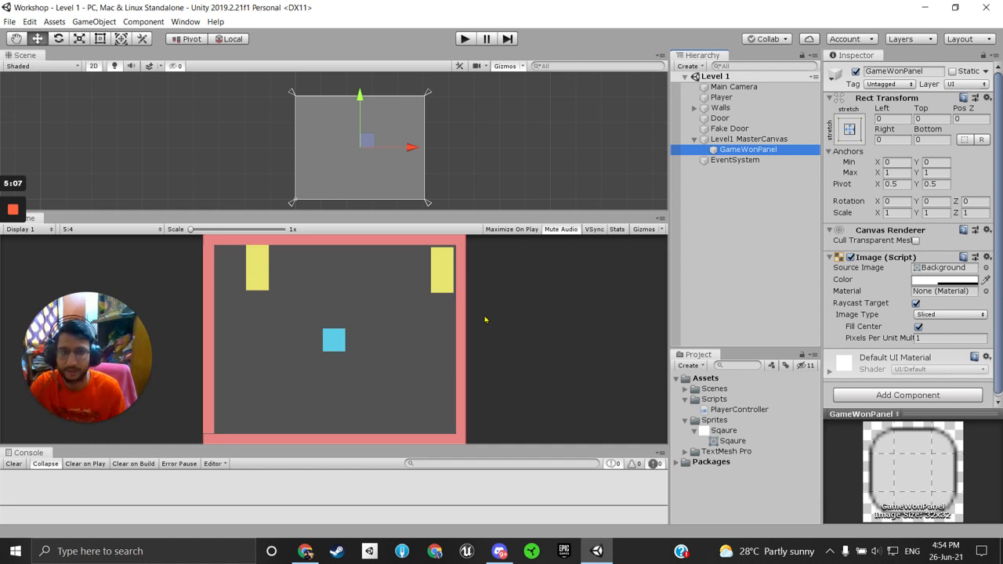
pyautogui.click(754, 212)
pyautogui.click(748, 151)
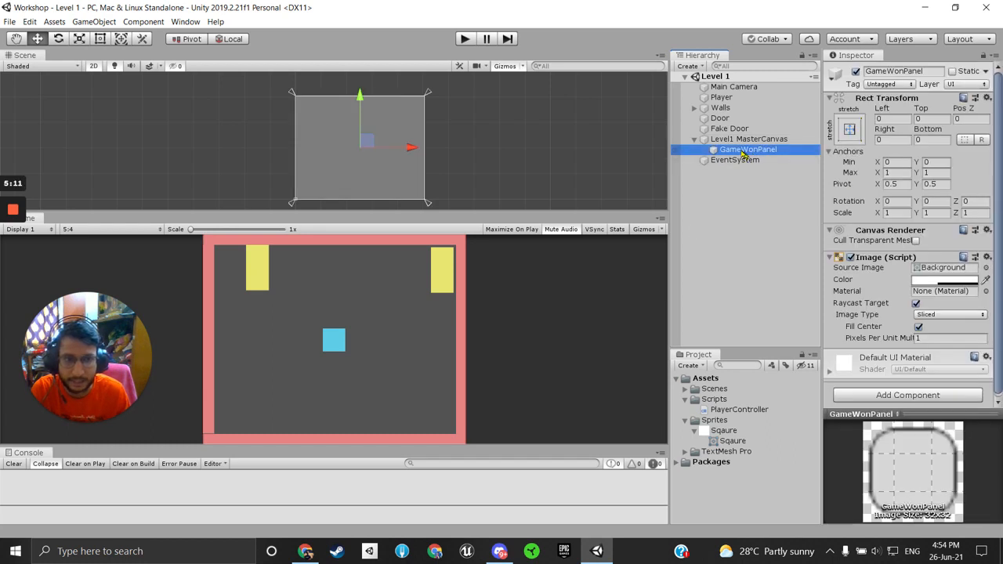
pyautogui.rightClick(740, 151)
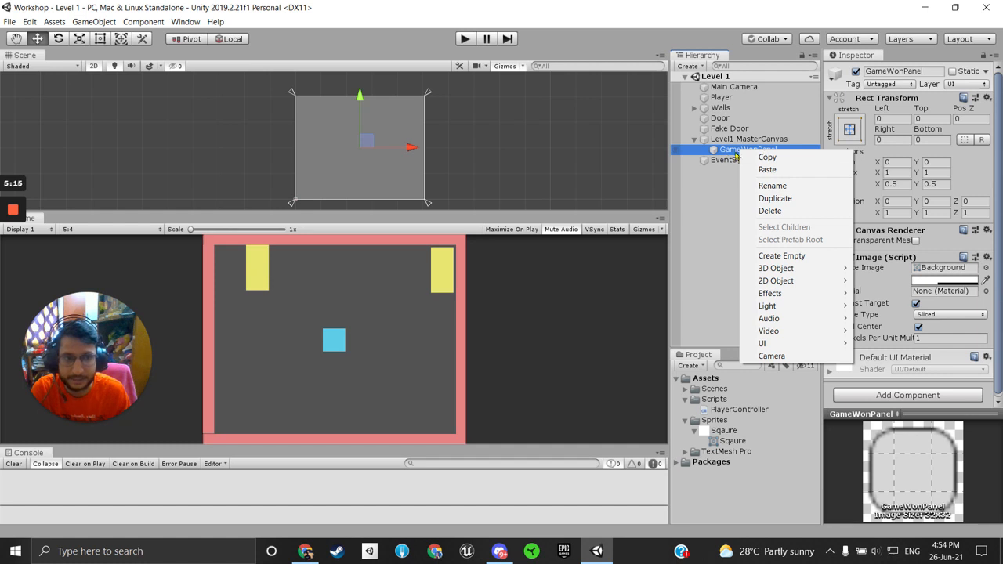
pyautogui.moveTo(804, 343)
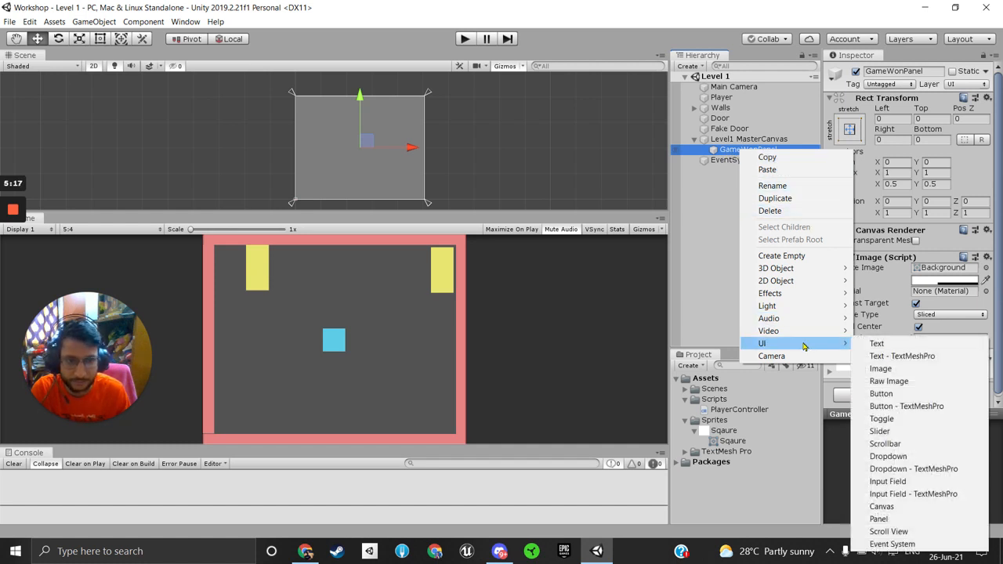
pyautogui.click(901, 355)
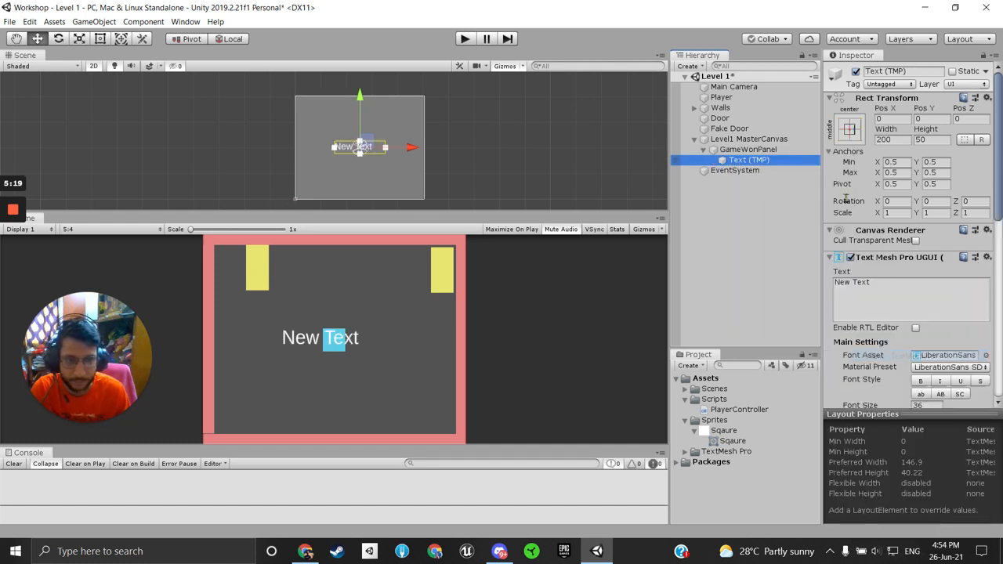
pyautogui.click(787, 149)
pyautogui.click(797, 159)
pyautogui.click(788, 149)
pyautogui.click(797, 159)
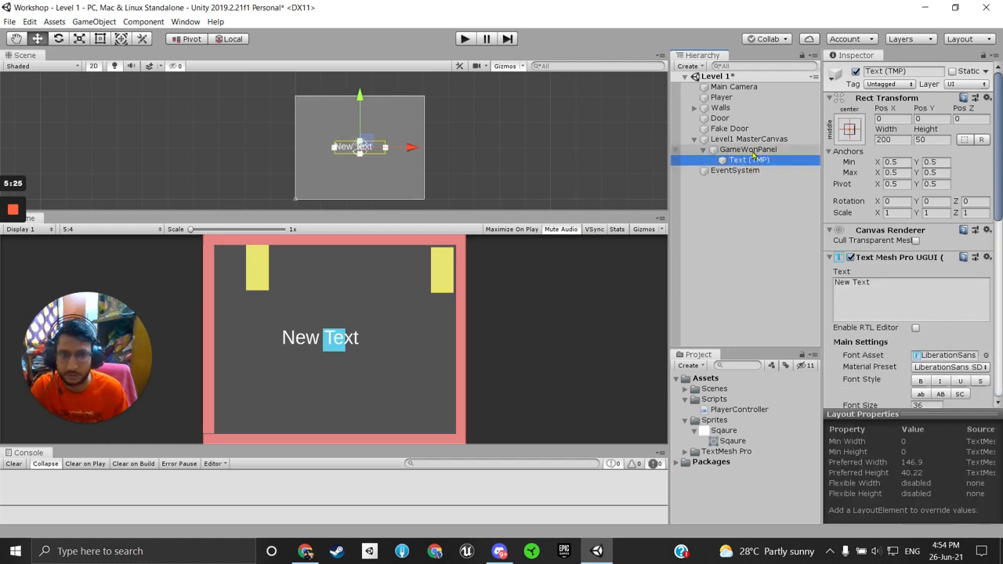
# Set GameWonPanel's image color to black (000000) with an alpha of 100
pyautogui.click(752, 149)
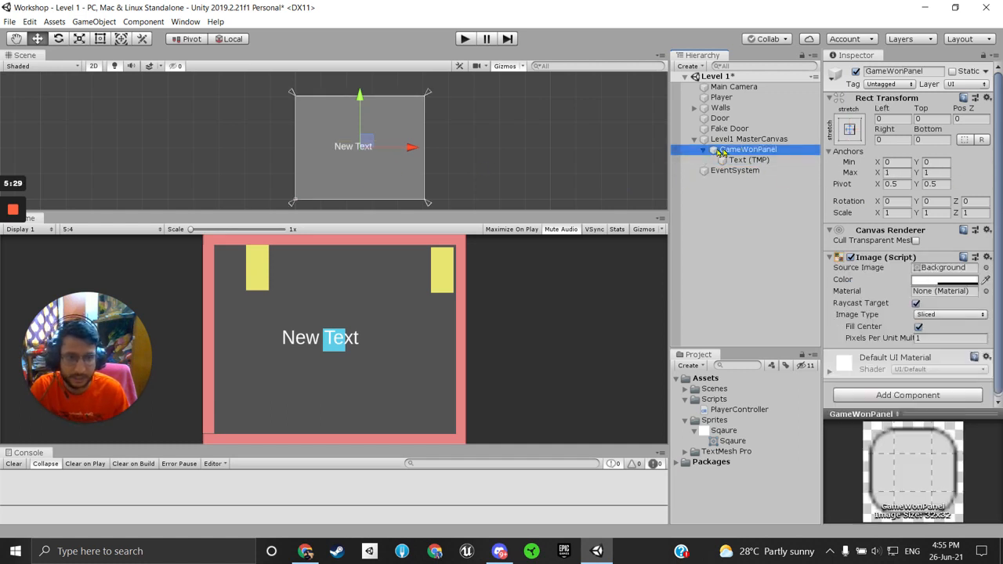
pyautogui.click(918, 279)
pyautogui.moveTo(917, 287); pyautogui.dragTo(848, 383)
pyautogui.moveTo(903, 326)
pyautogui.mouseDown()
pyautogui.moveTo(886, 262)
pyautogui.moveTo(888, 332)
pyautogui.mouseUp()
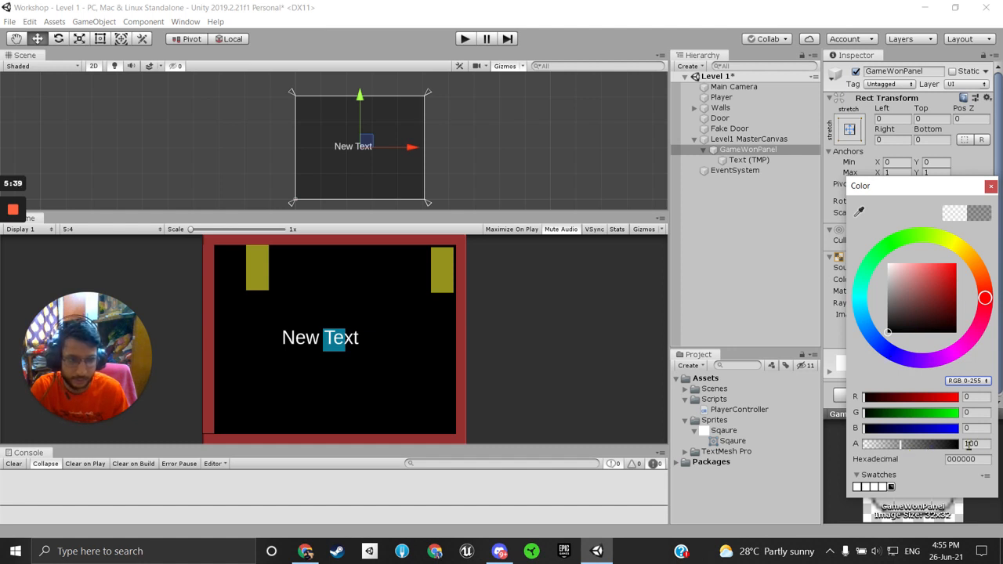
pyautogui.moveTo(906, 447); pyautogui.dragTo(975, 449)
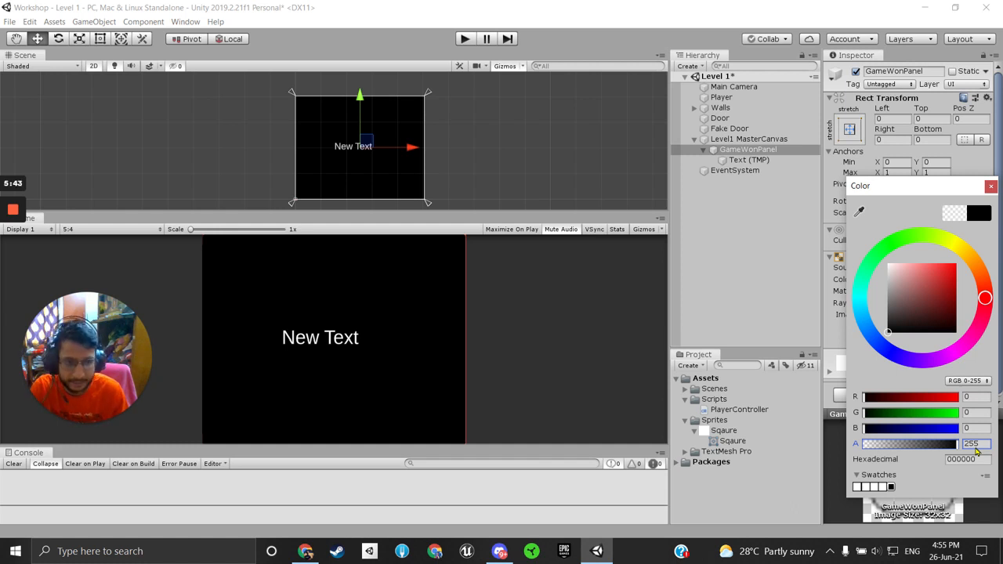
pyautogui.doubleClick(972, 443)
pyautogui.write('100')
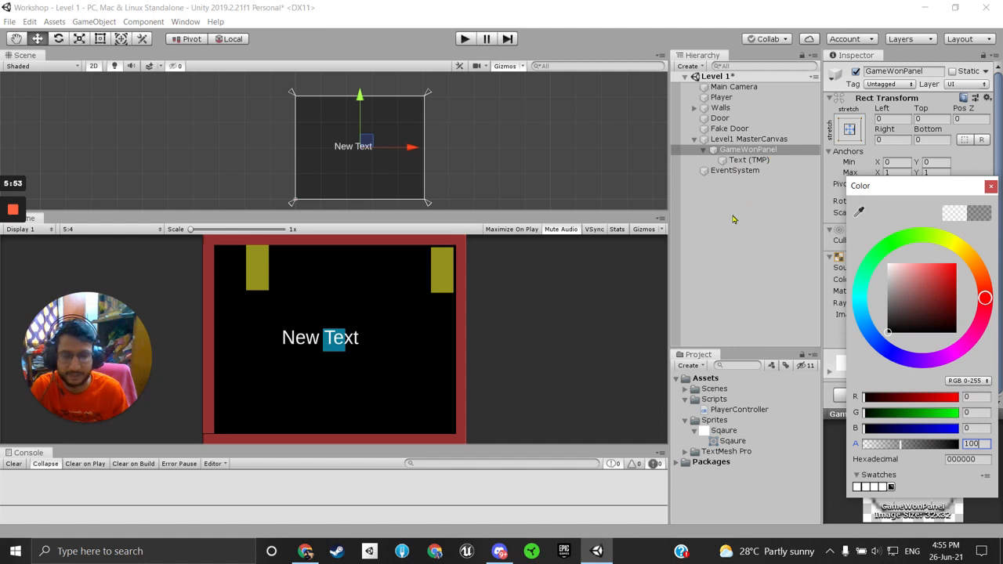
pyautogui.click(748, 150)
# Set the panel's TextMeshPro text to "Game Won!" and move it straight up to about Pos Y 56
pyautogui.click(748, 159)
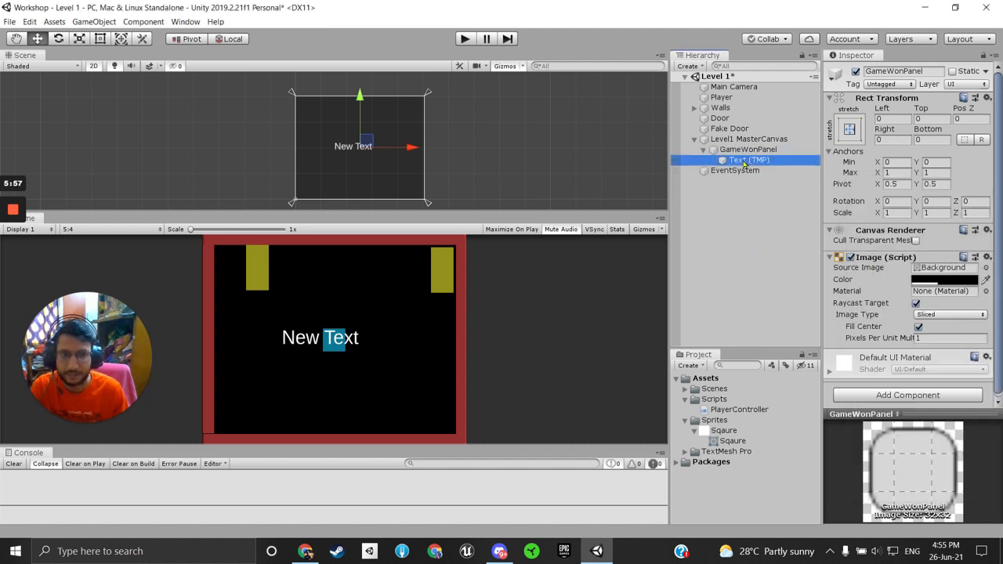
pyautogui.click(878, 287)
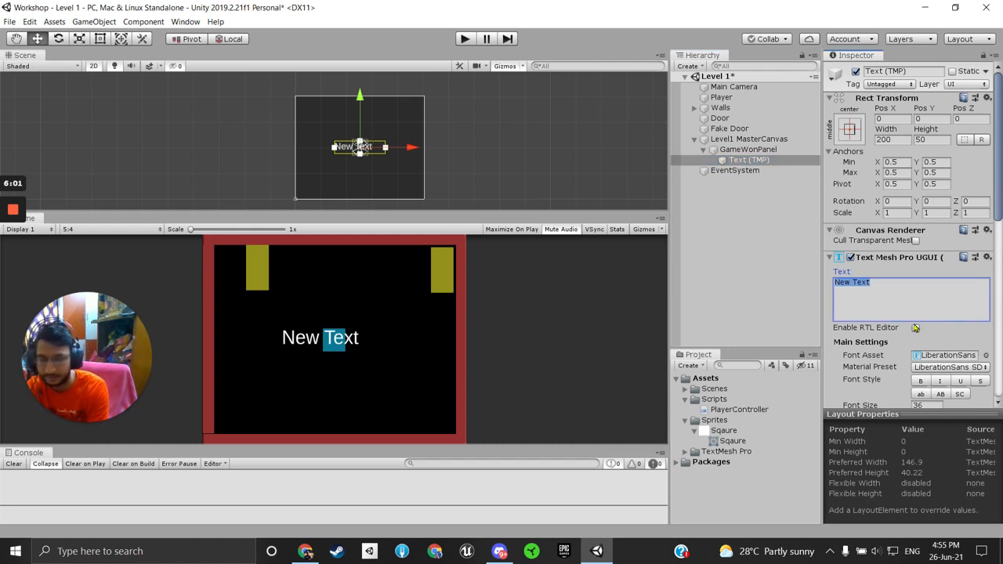
pyautogui.write('Game ')
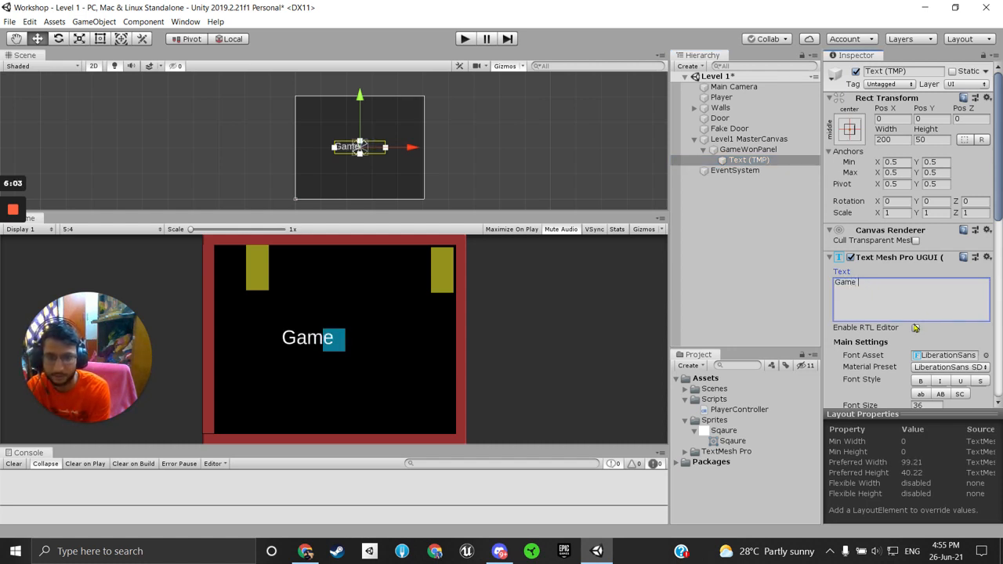
pyautogui.write('Won!')
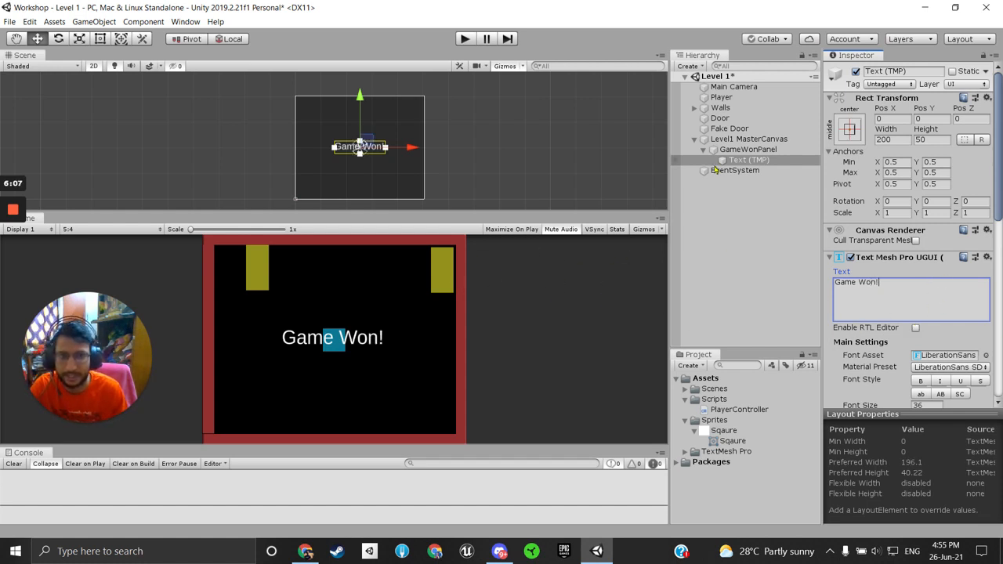
pyautogui.click(743, 160)
pyautogui.click(901, 296)
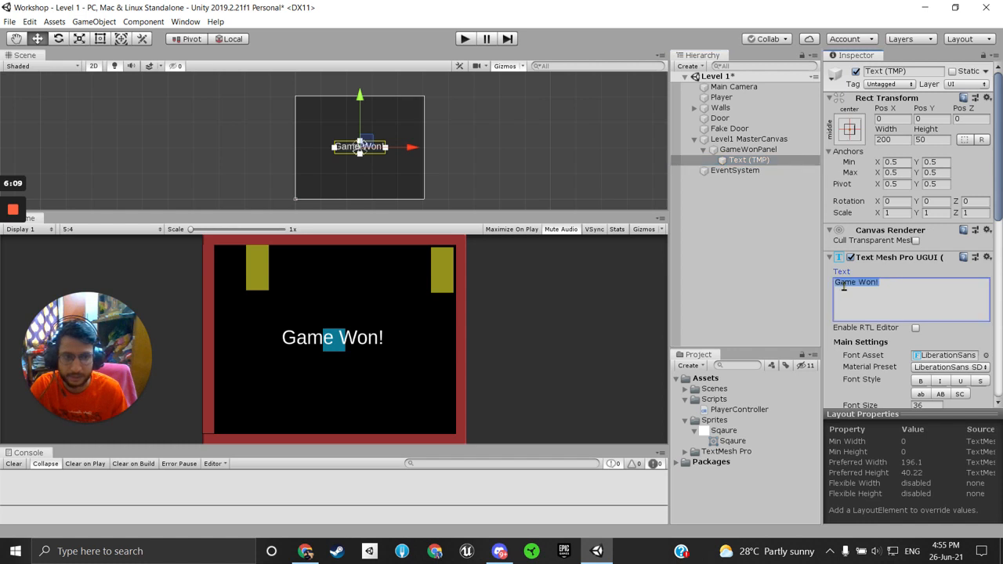
pyautogui.click(804, 258)
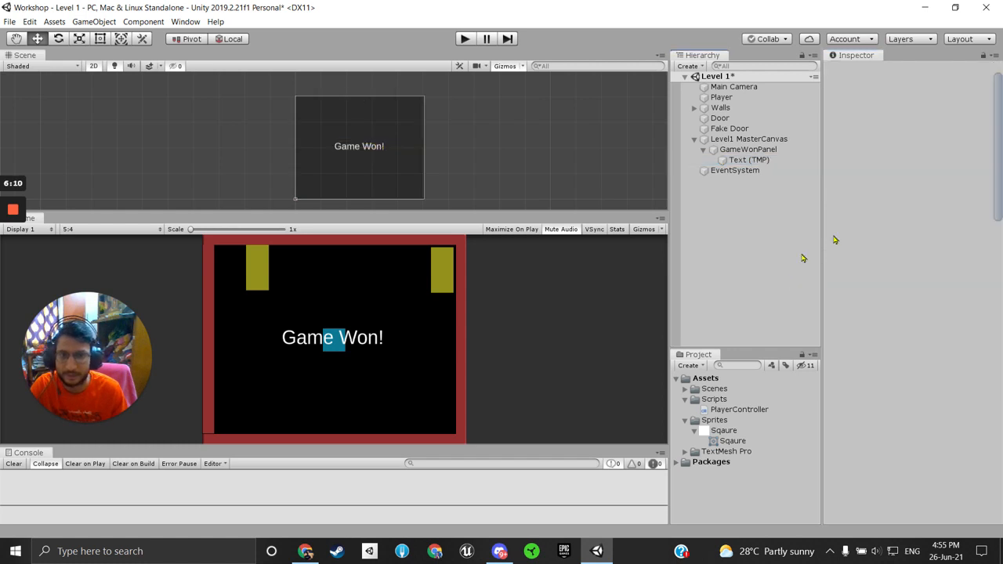
pyautogui.click(757, 159)
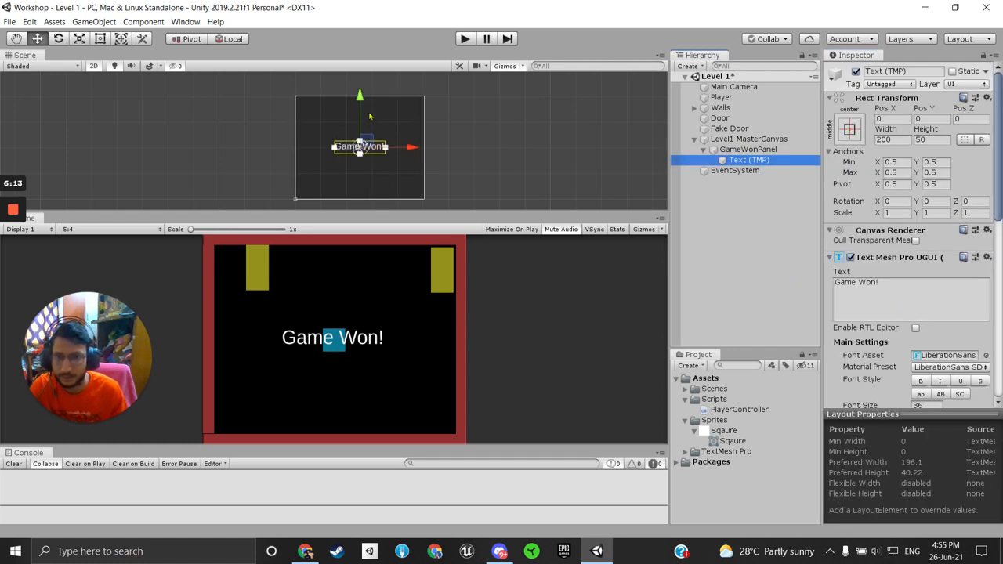
pyautogui.moveTo(360, 105); pyautogui.dragTo(365, 91)
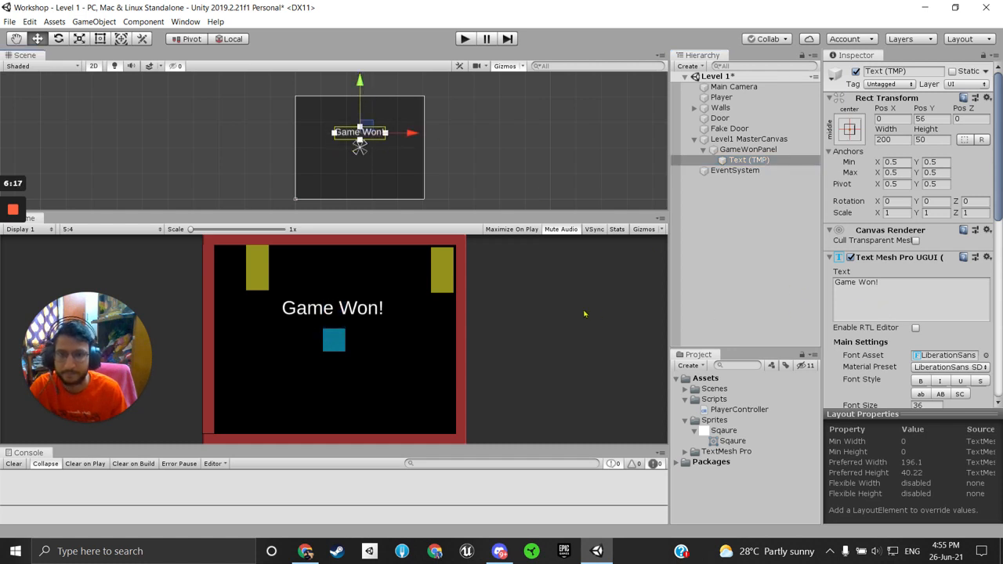
# Raise the alpha of GameWonPanel's image color to 150
pyautogui.click(724, 150)
pyautogui.click(937, 280)
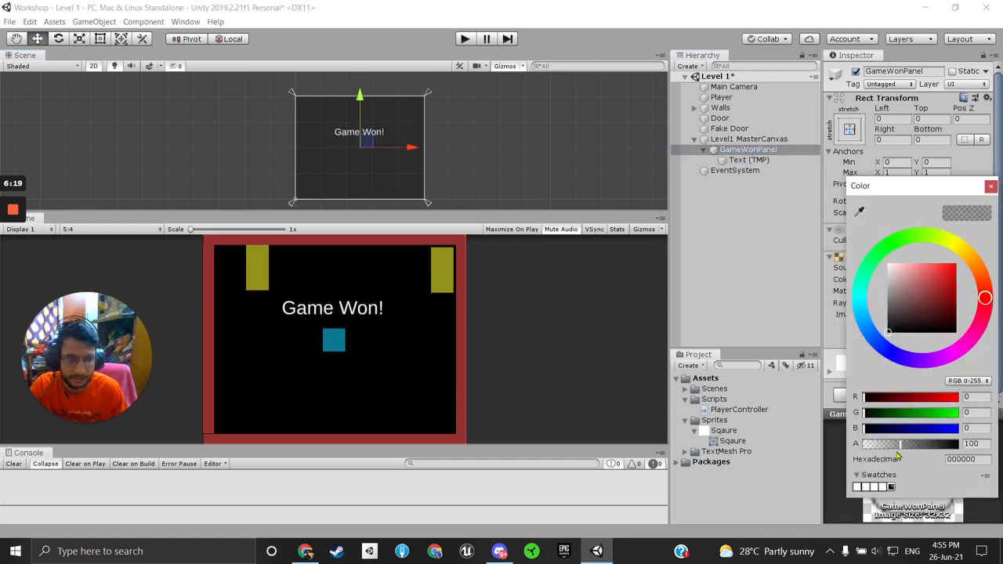
pyautogui.moveTo(903, 447); pyautogui.dragTo(920, 445)
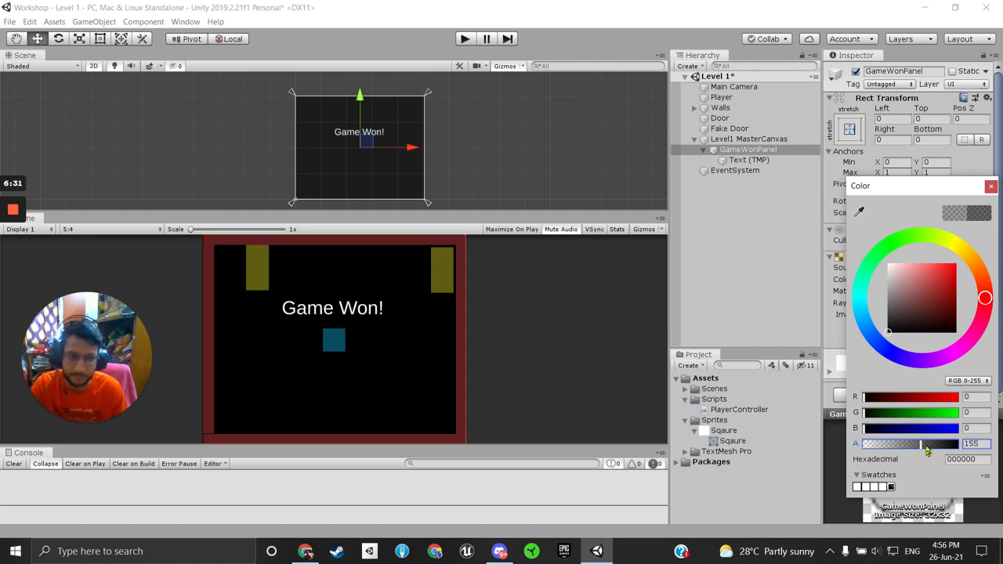
pyautogui.moveTo(920, 446)
pyautogui.mouseDown()
pyautogui.moveTo(988, 448)
pyautogui.moveTo(920, 449)
pyautogui.mouseUp()
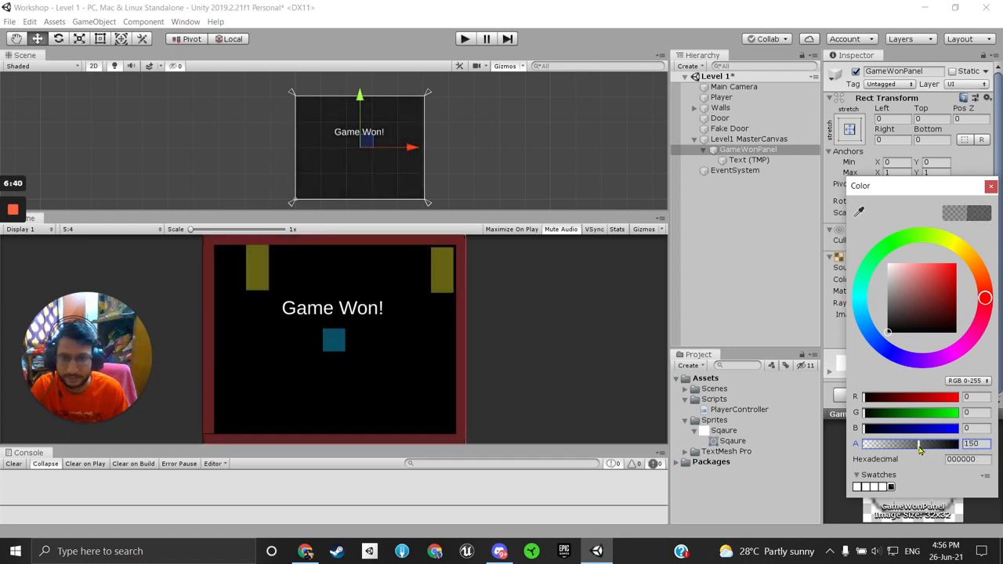
pyautogui.click(736, 239)
# Rename the Text (TMP) object to "GameWonText" and save the scene
pyautogui.click(748, 160)
pyautogui.click(901, 71)
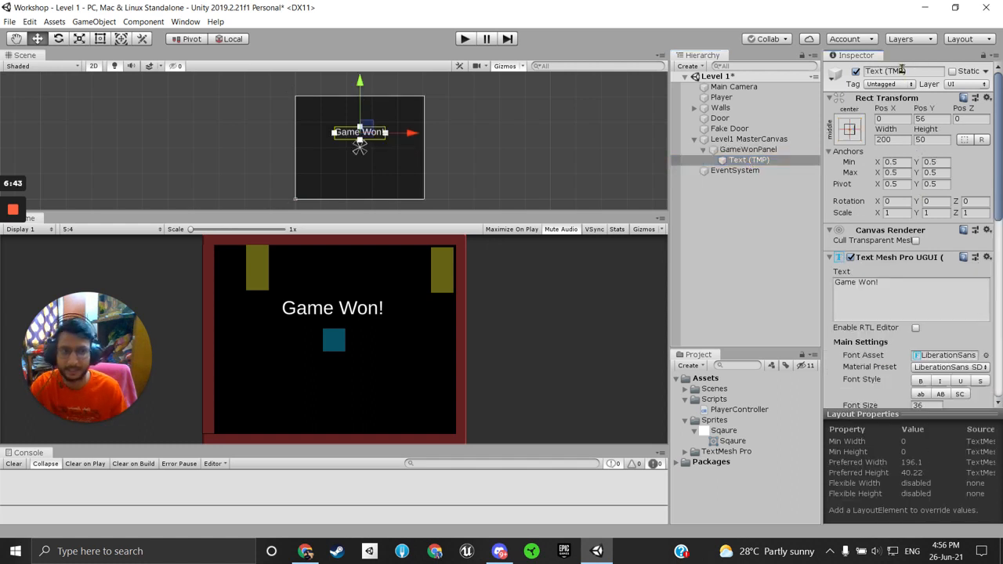
pyautogui.write('GameWonText')
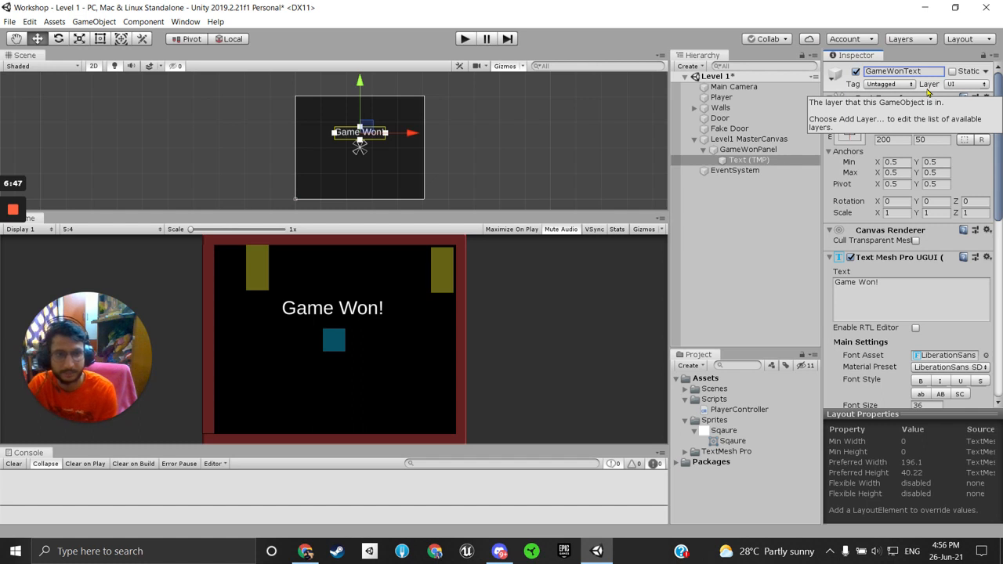
pyautogui.press('Return')
# Examine how GameWonText, GameWonPanel and Level1 MasterCanvas are nested as child and parent objects
pyautogui.click(753, 150)
pyautogui.click(753, 139)
pyautogui.click(757, 160)
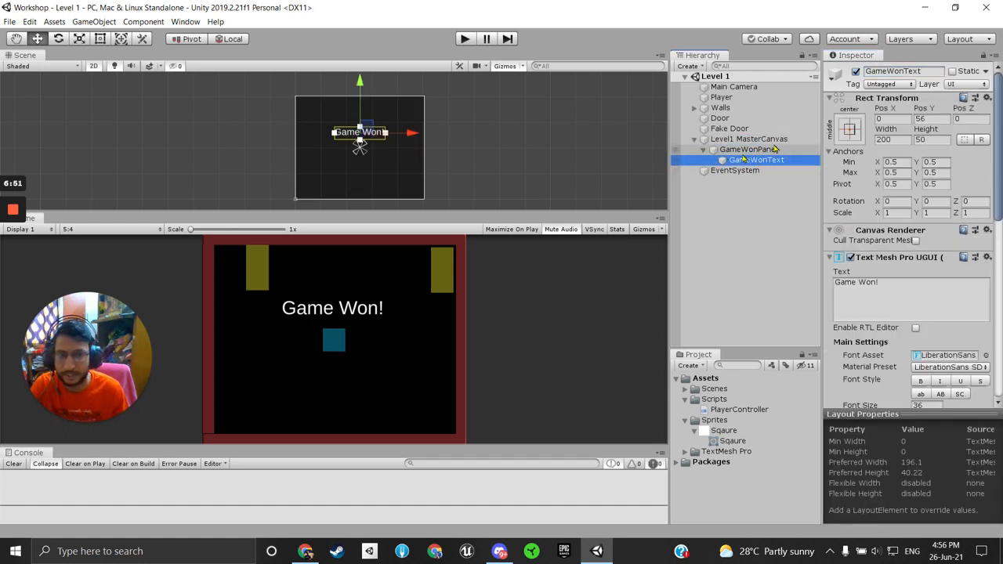
pyautogui.click(758, 150)
pyautogui.click(758, 159)
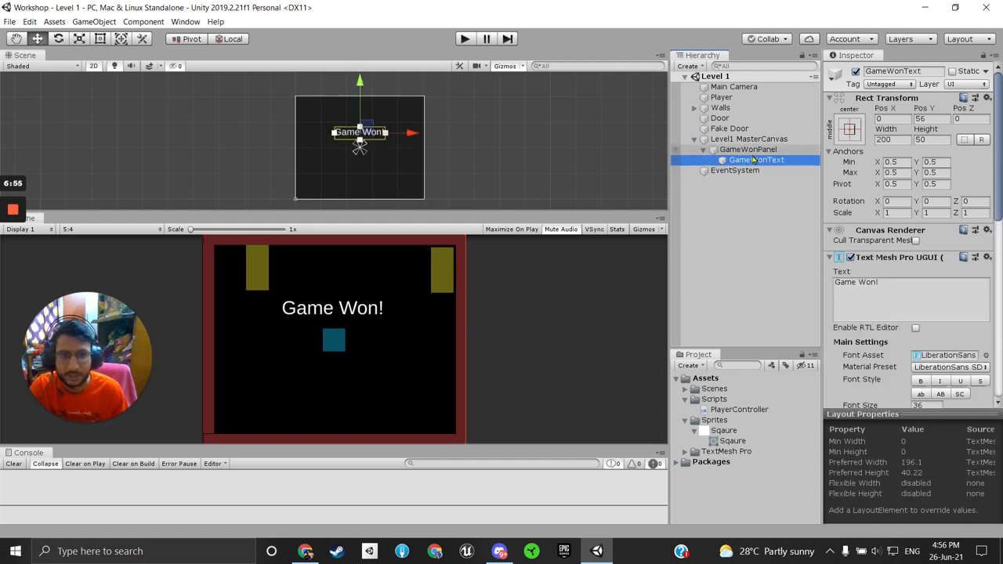
pyautogui.click(771, 150)
pyautogui.click(754, 161)
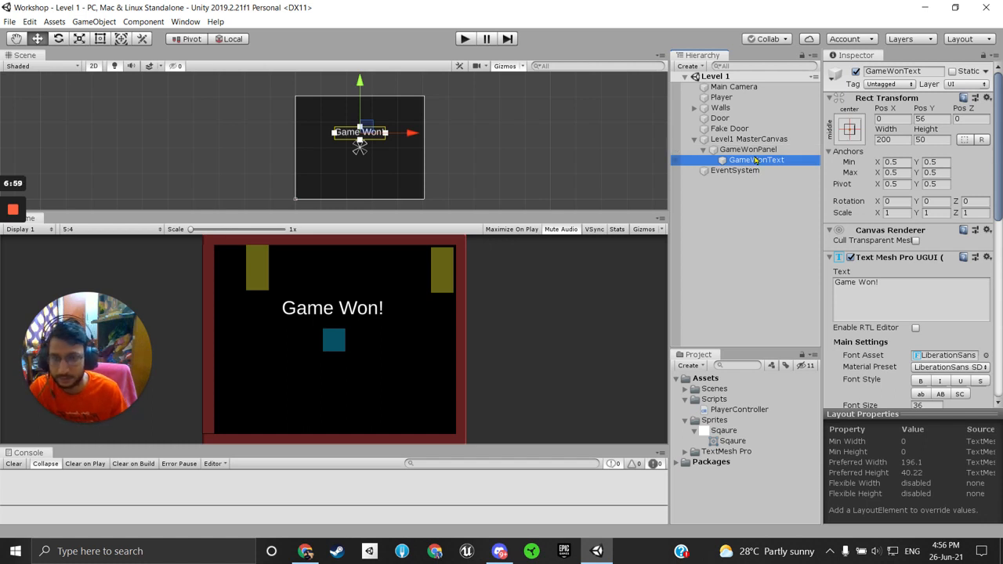
# Add a TextMeshPro button as a child of GameWonPanel
pyautogui.click(752, 149)
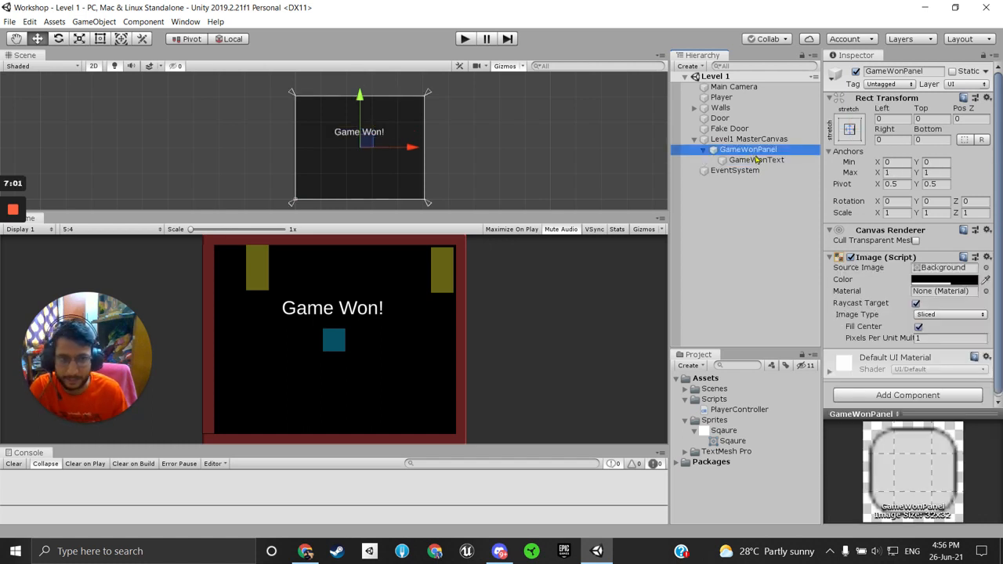
pyautogui.click(753, 161)
pyautogui.click(754, 151)
pyautogui.rightClick(754, 151)
pyautogui.moveTo(787, 345)
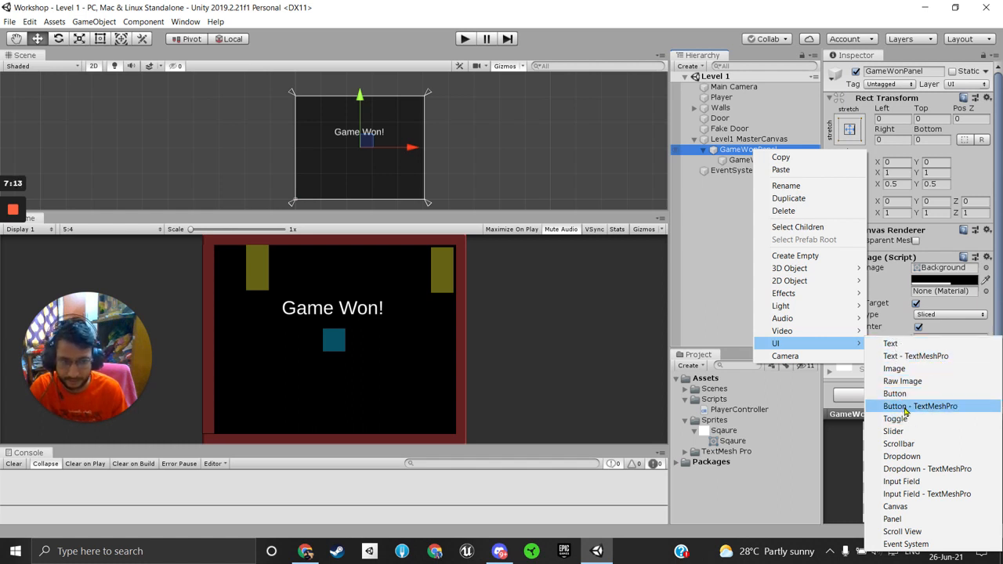
pyautogui.click(926, 409)
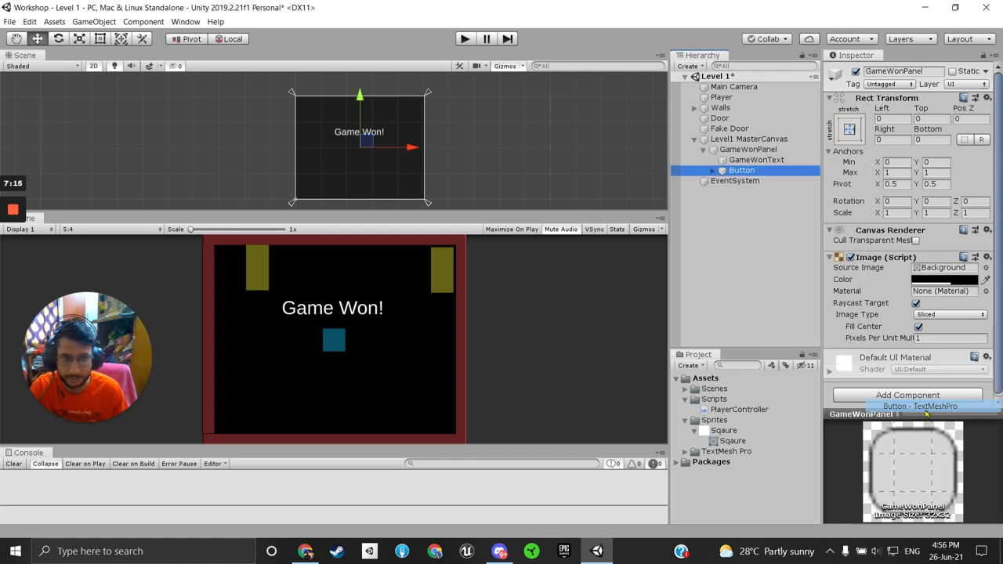
# Expand the new button to show its text child and rename the button object "RestartButton"
pyautogui.click(713, 171)
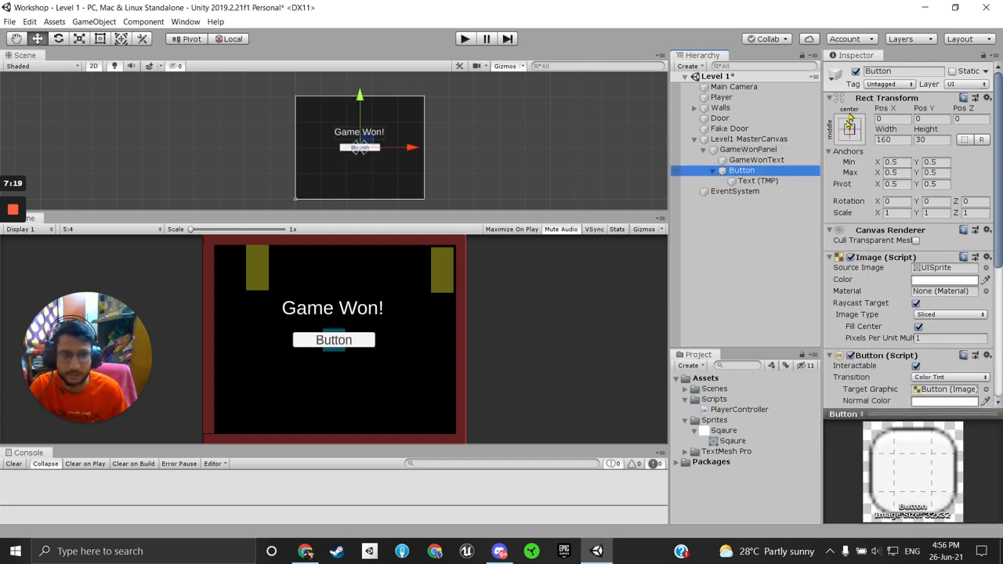
pyautogui.click(895, 71)
pyautogui.write('RestartButton')
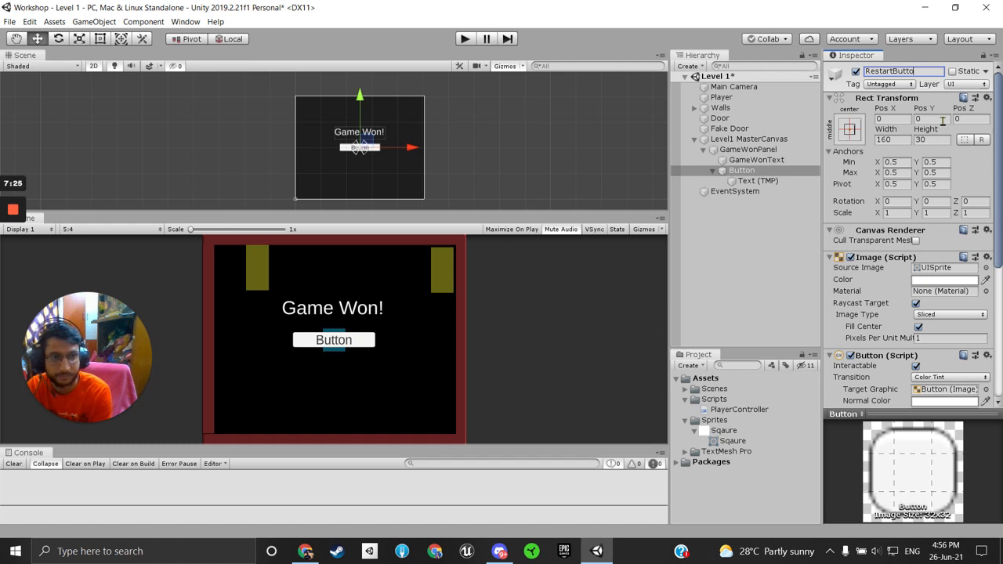
pyautogui.click(757, 246)
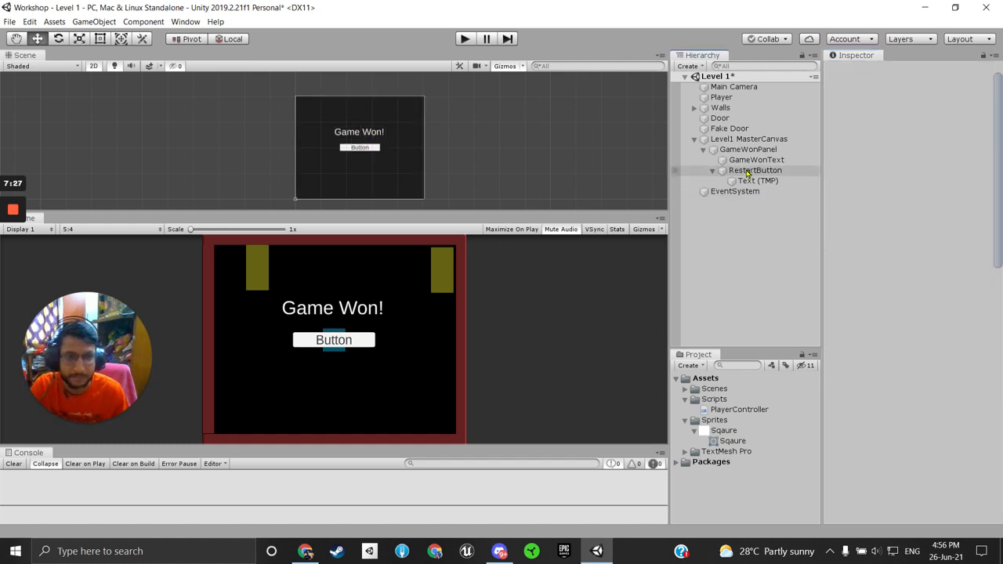
# Compare RestartButton with its Text (TMP) child to examine which object holds the button component and which holds the label
pyautogui.click(725, 181)
pyautogui.click(752, 171)
pyautogui.click(751, 181)
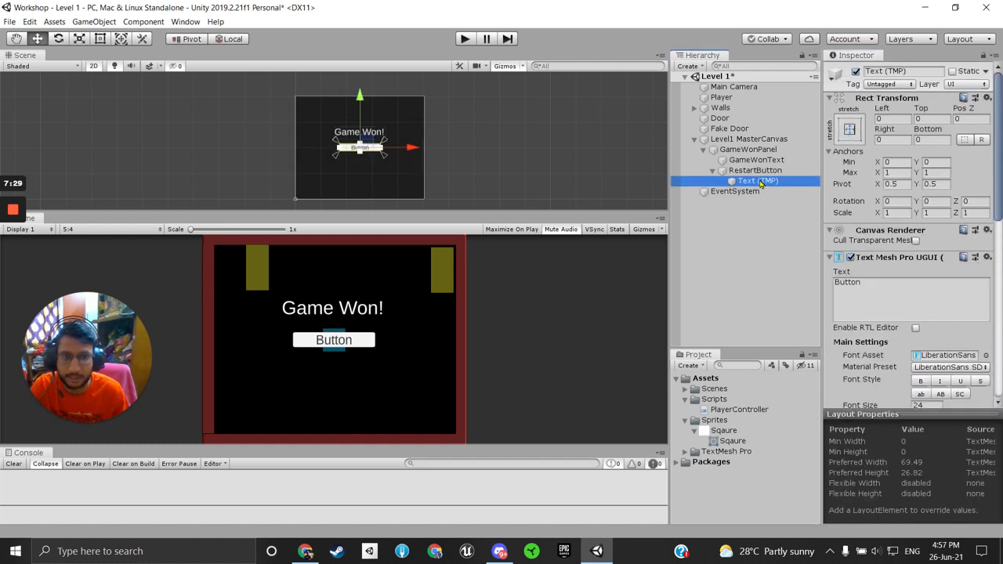
pyautogui.click(754, 171)
pyautogui.click(764, 181)
pyautogui.click(756, 171)
pyautogui.click(753, 181)
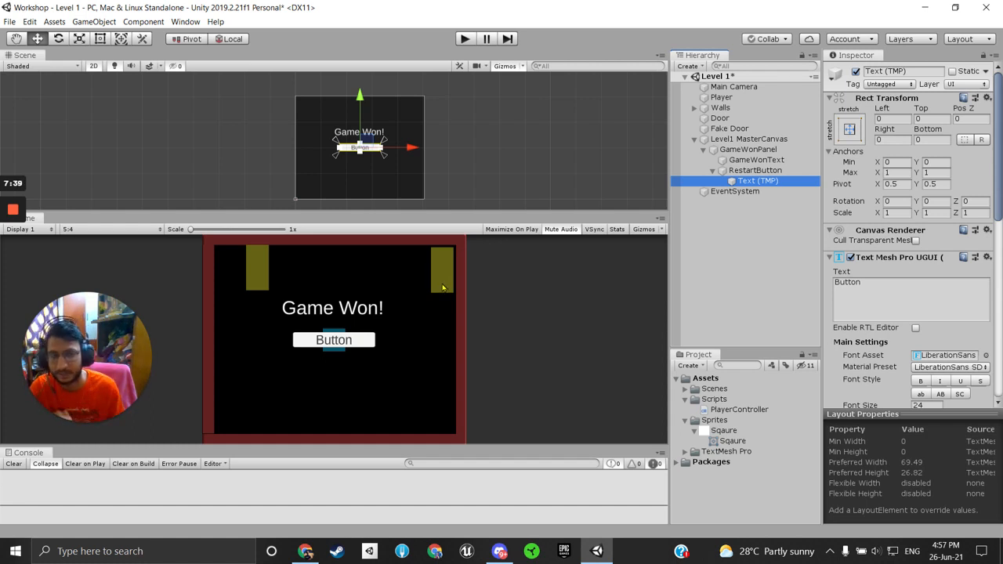
pyautogui.click(754, 171)
pyautogui.click(754, 181)
pyautogui.click(748, 172)
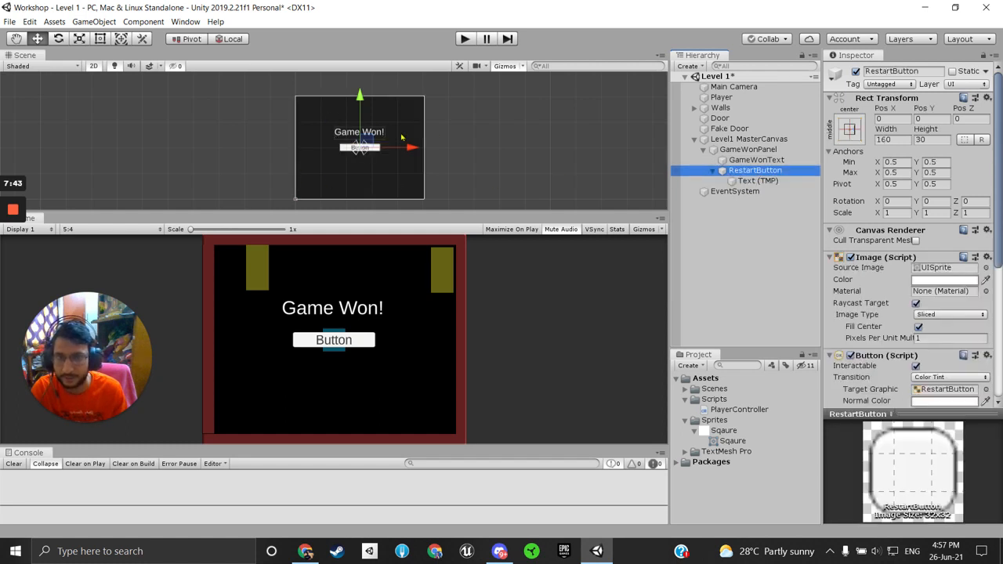
pyautogui.click(752, 181)
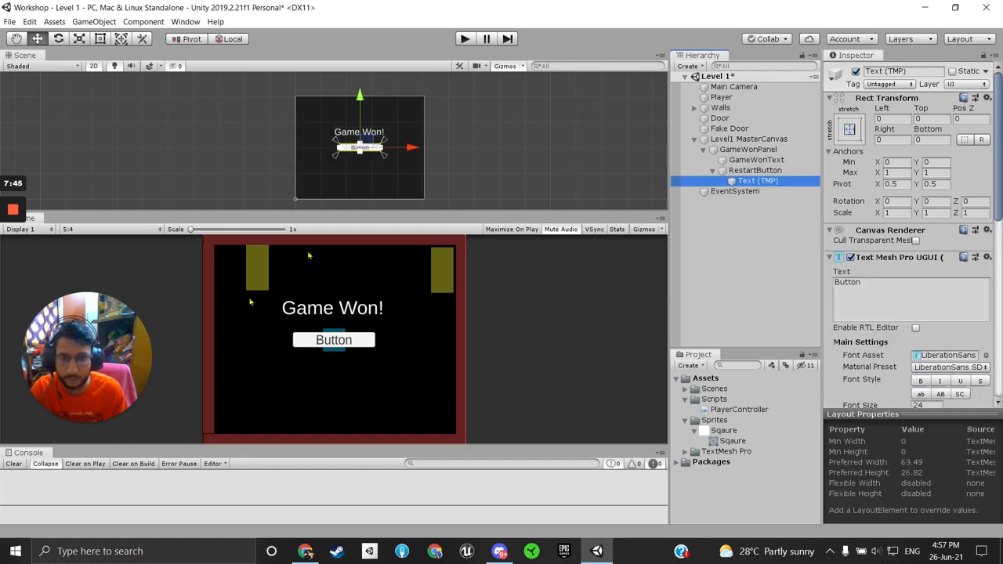
# Move RestartButton straight down to about Pos Y -118 and set its label text to "Restart"
pyautogui.click(748, 171)
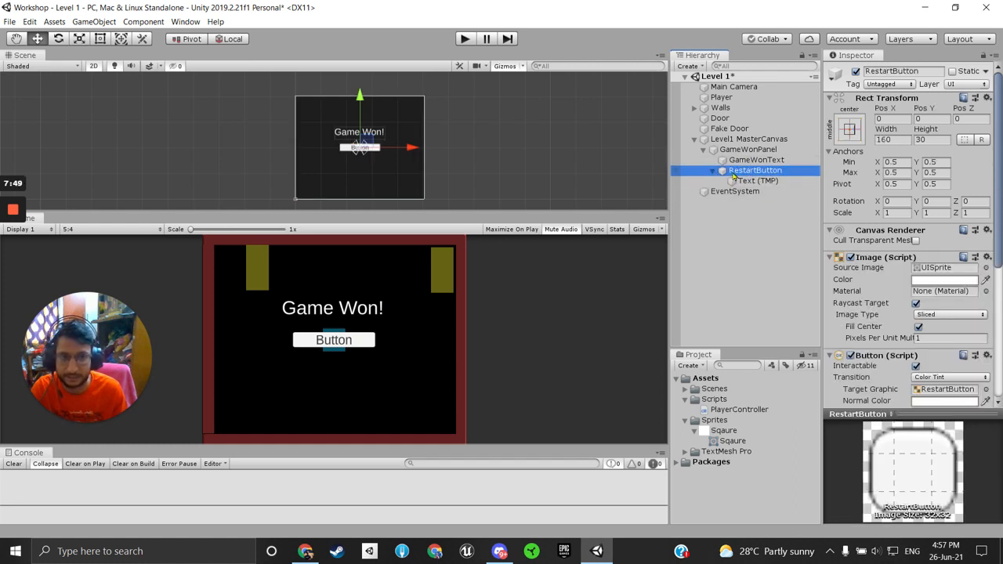
pyautogui.moveTo(357, 99); pyautogui.dragTo(358, 128)
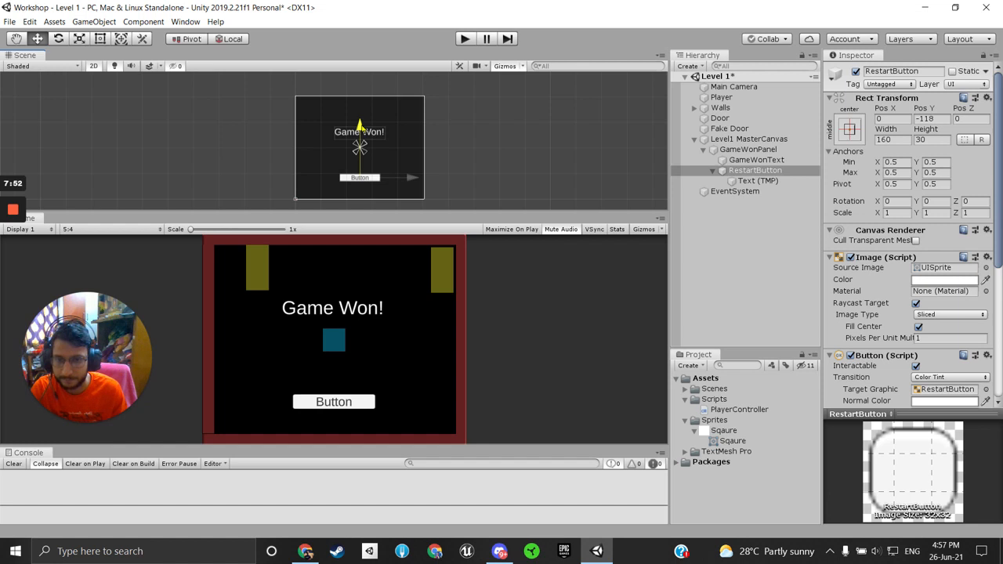
pyautogui.click(760, 181)
pyautogui.click(881, 292)
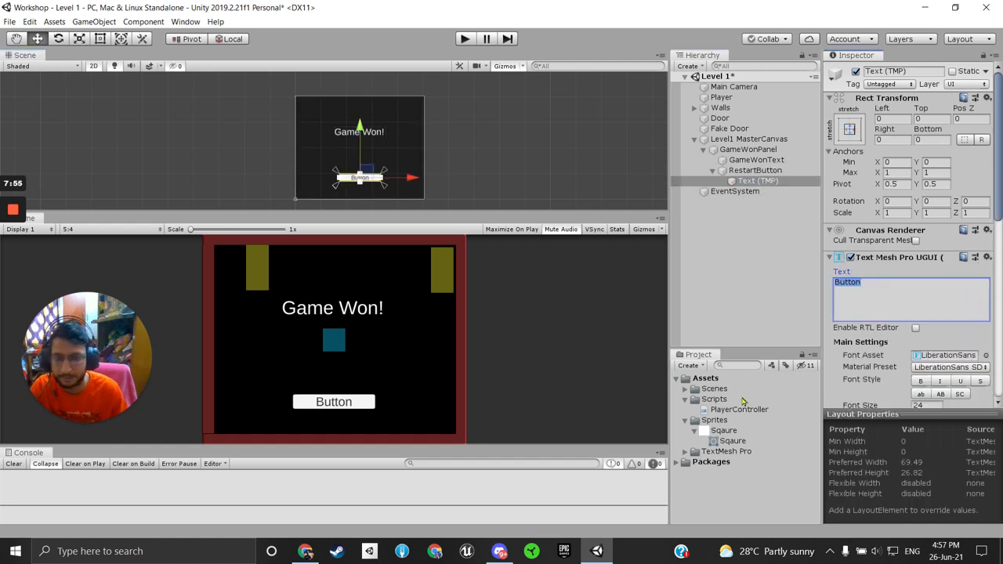
pyautogui.write('Restart')
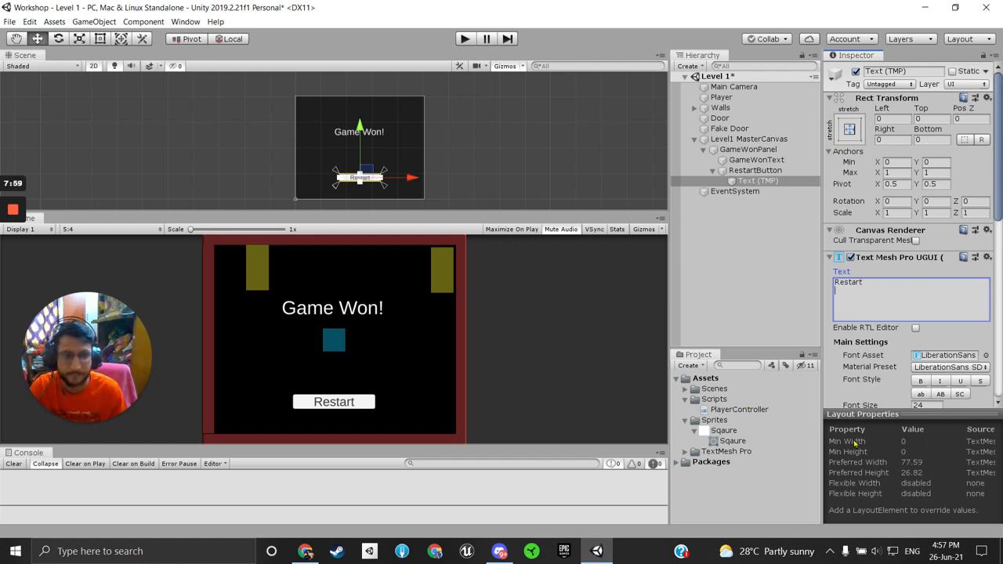
# Rename the Text (TMP) object under RestartButton to "RestartText"
pyautogui.click(754, 170)
pyautogui.click(756, 181)
pyautogui.click(903, 72)
pyautogui.write('RestartText')
pyautogui.press('Return')
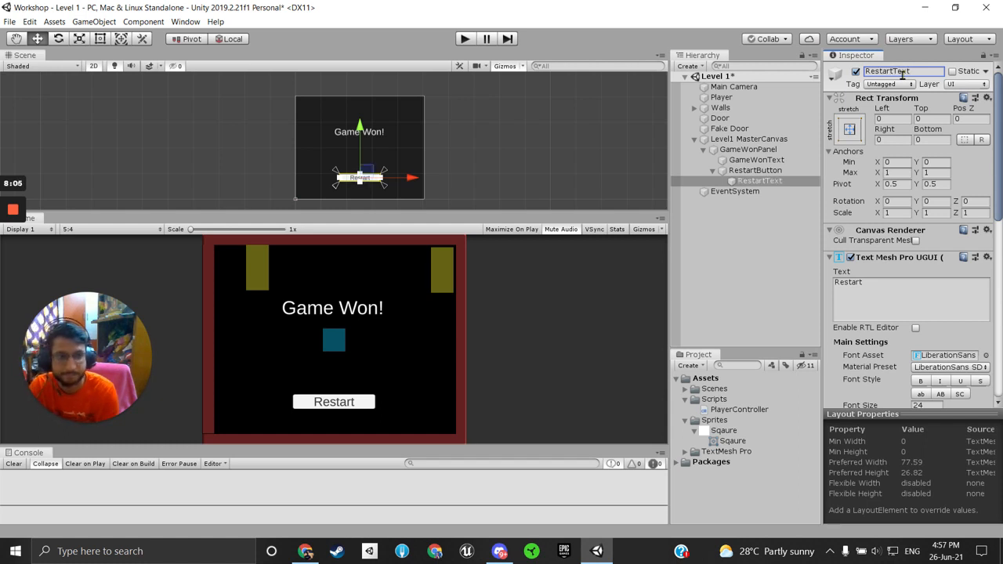
pyautogui.click(777, 283)
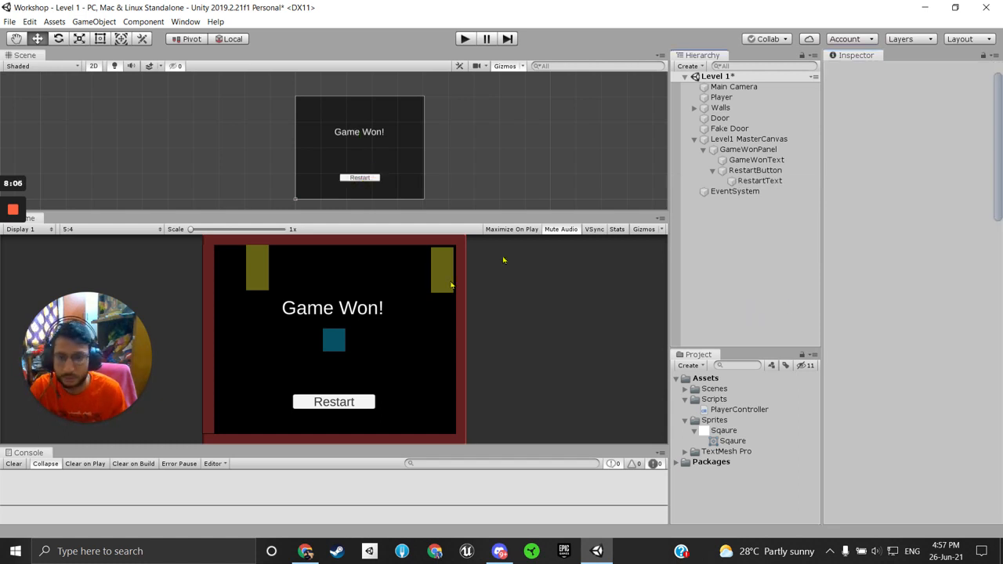
# Collapse GameWonPanel's children, deactivate the panel and save the scene
pyautogui.click(751, 170)
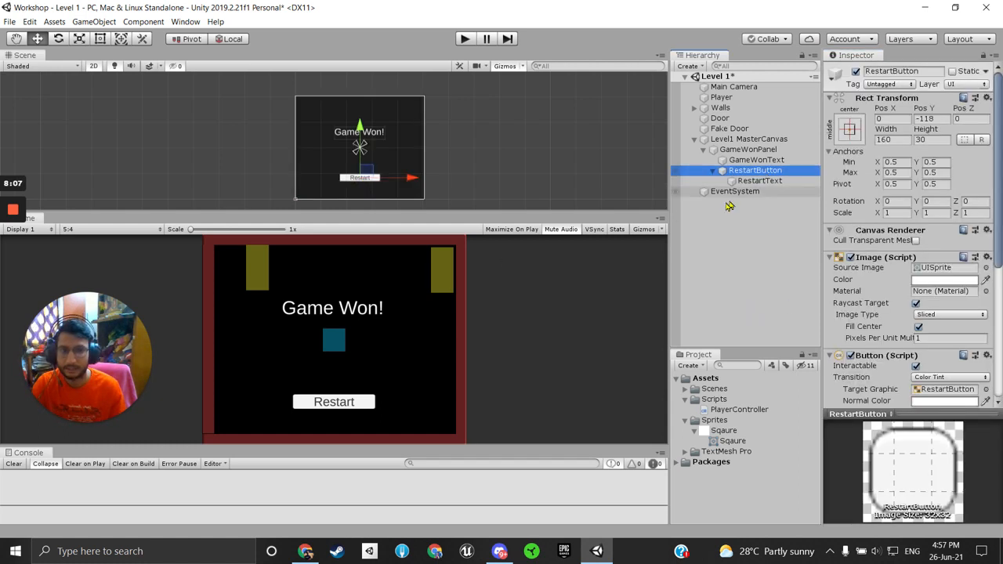
pyautogui.click(753, 151)
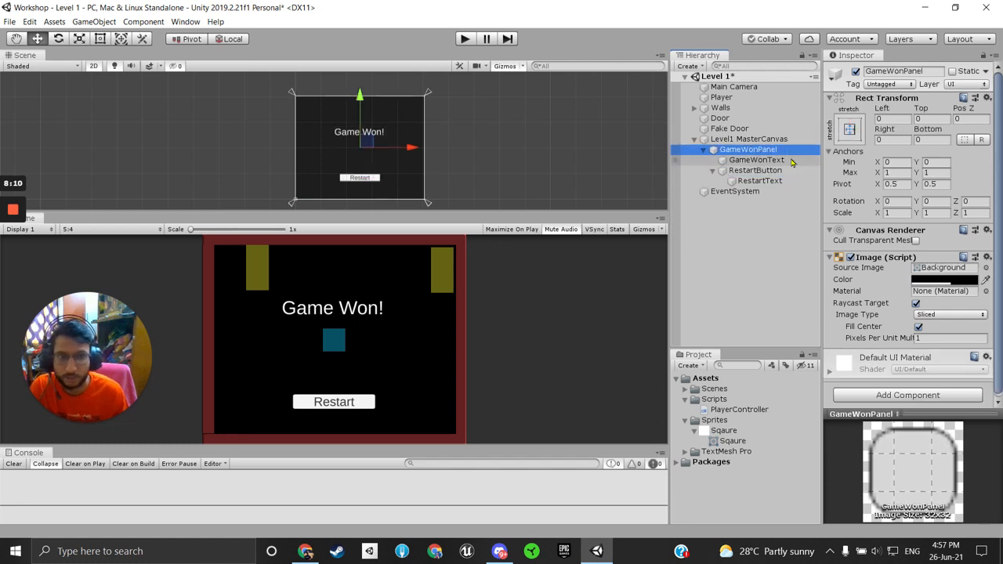
pyautogui.click(703, 150)
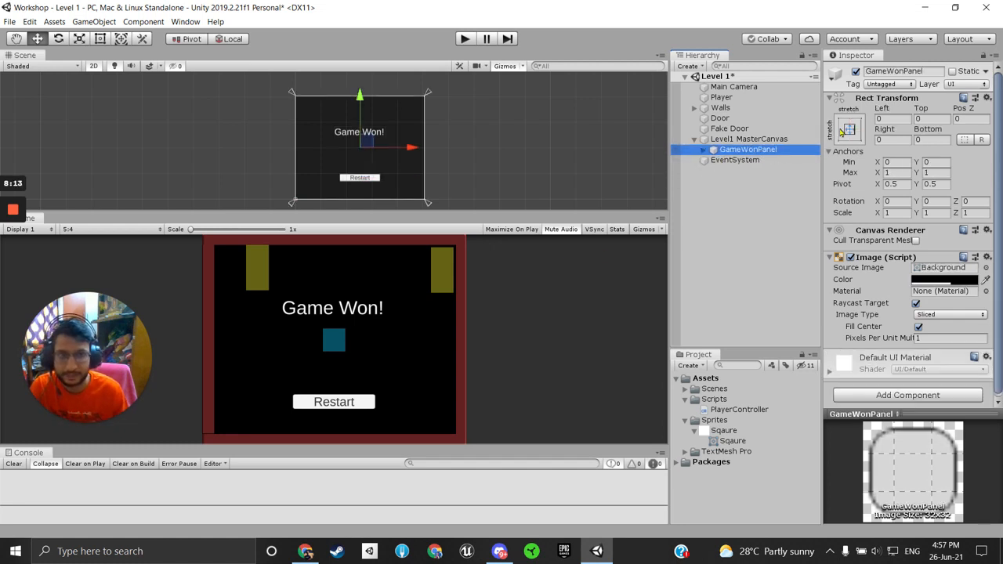
pyautogui.click(856, 72)
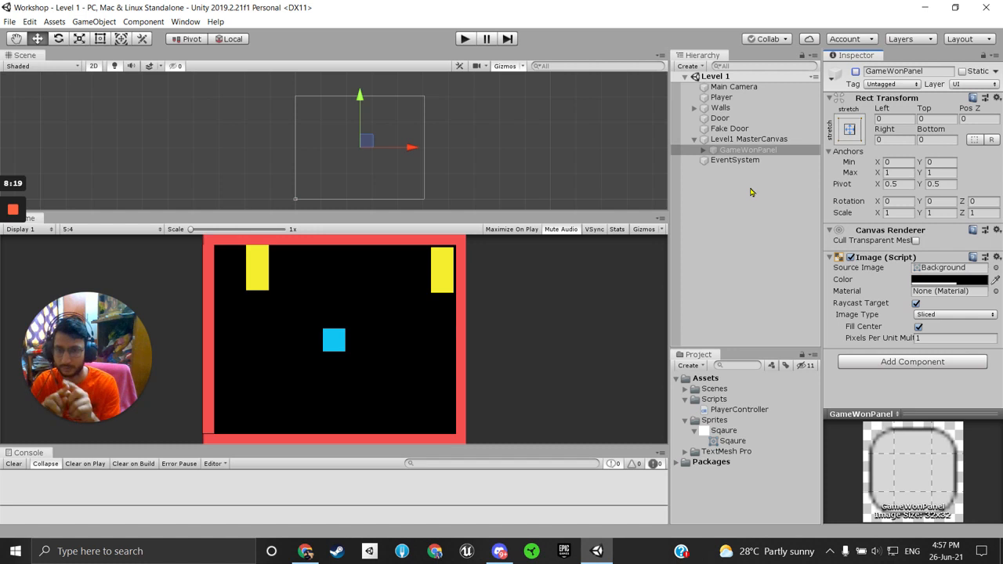
# Run the game and steer the blue player square into the upper-right yellow door
pyautogui.click(463, 40)
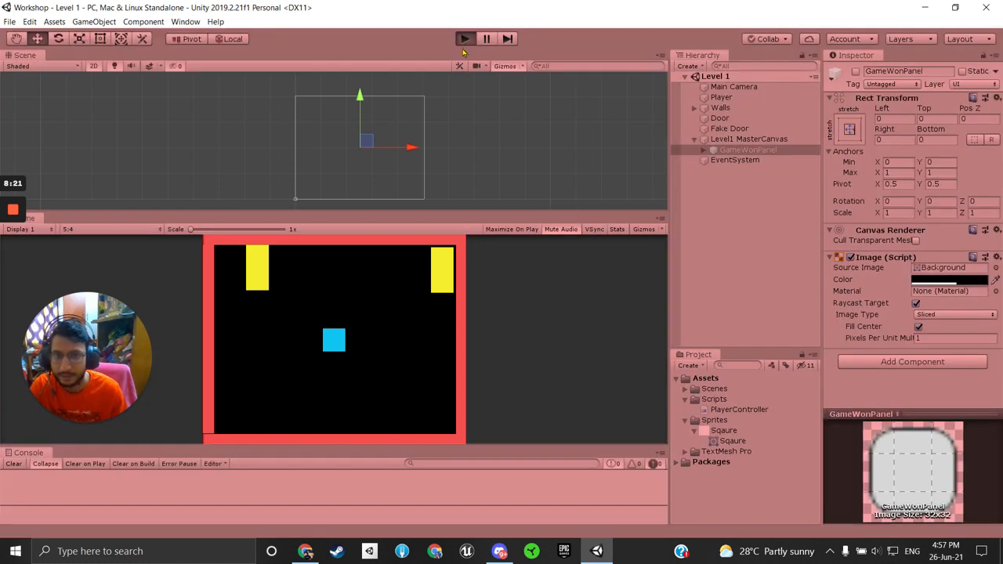
pyautogui.press('Down')
pyautogui.press('Right')
pyautogui.press('Up')
pyautogui.press('Right')
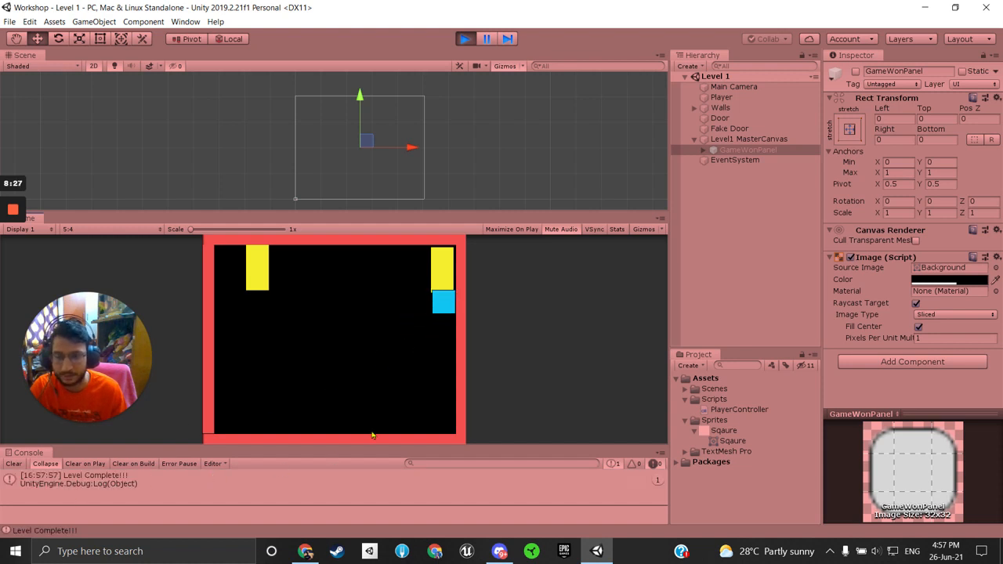
# Steer the player away and back into the upper-right door, and activate GameWonPanel during play to preview the win screen
pyautogui.press('Down')
pyautogui.press('Left')
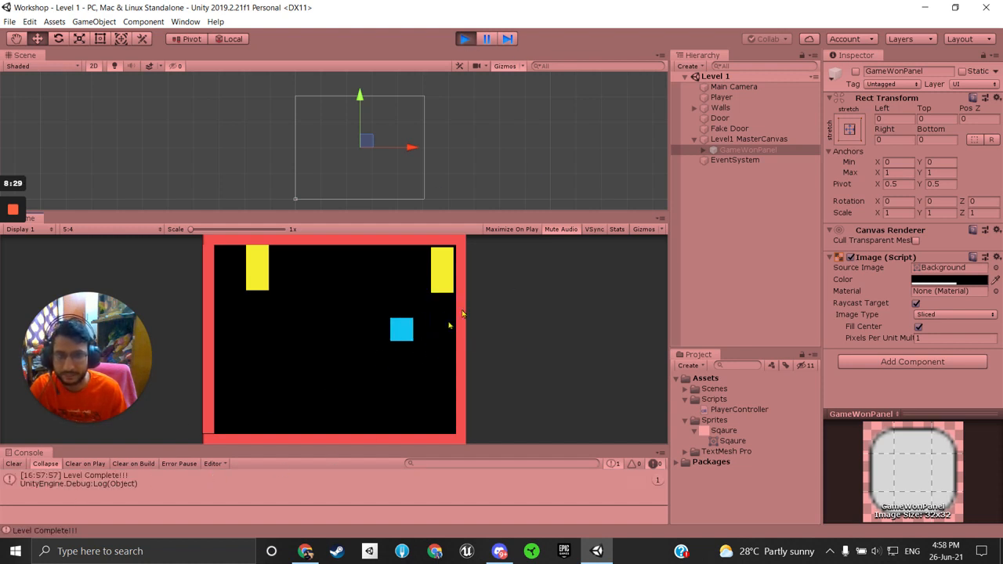
pyautogui.press('Right')
pyautogui.press('Up')
pyautogui.press('Left')
pyautogui.press('Right')
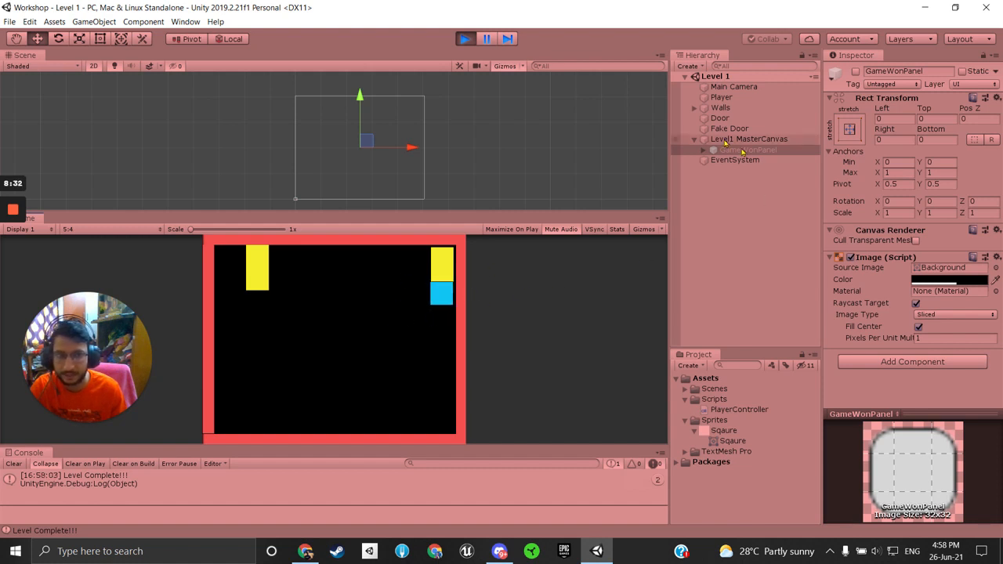
pyautogui.click(855, 71)
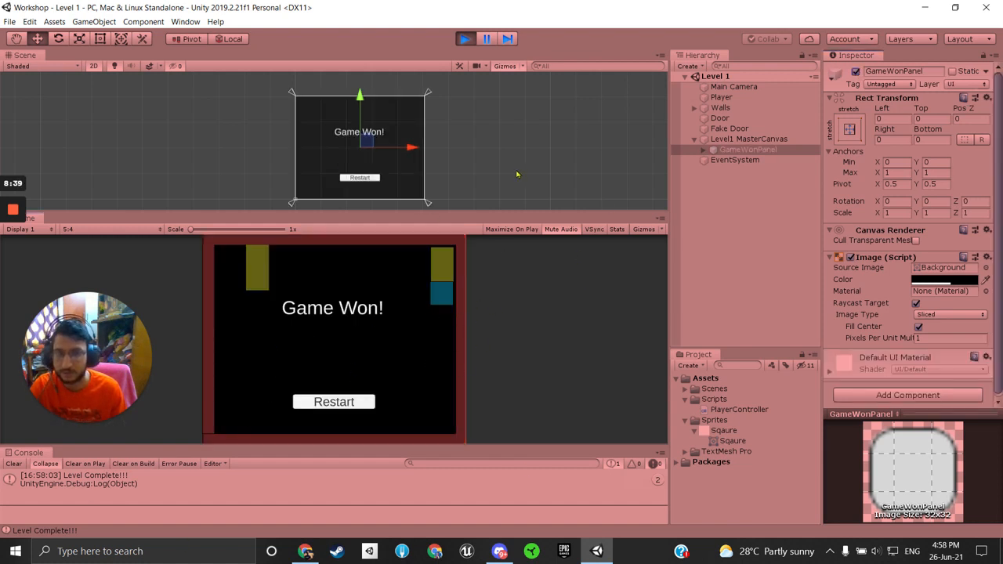
pyautogui.moveTo(17, 261)
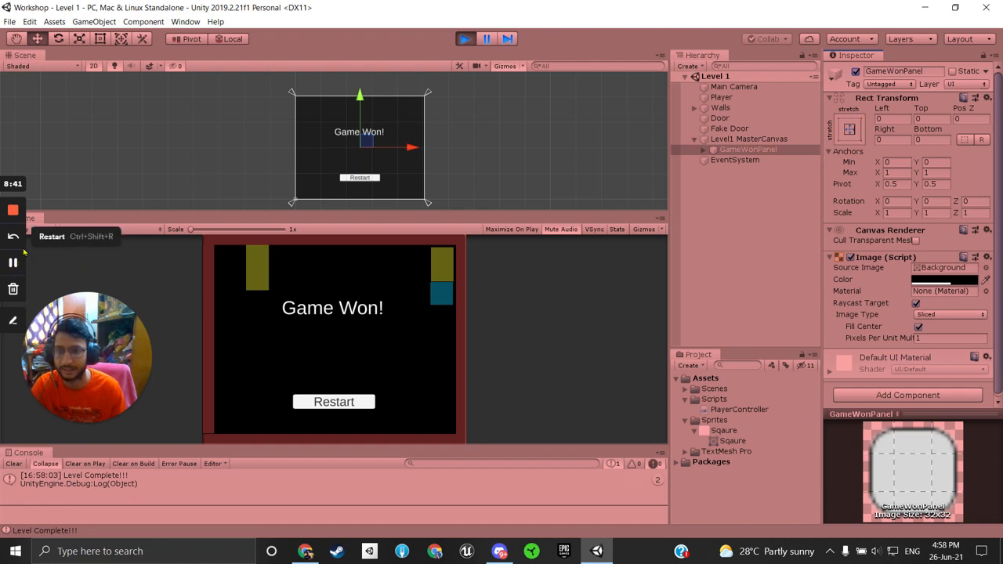